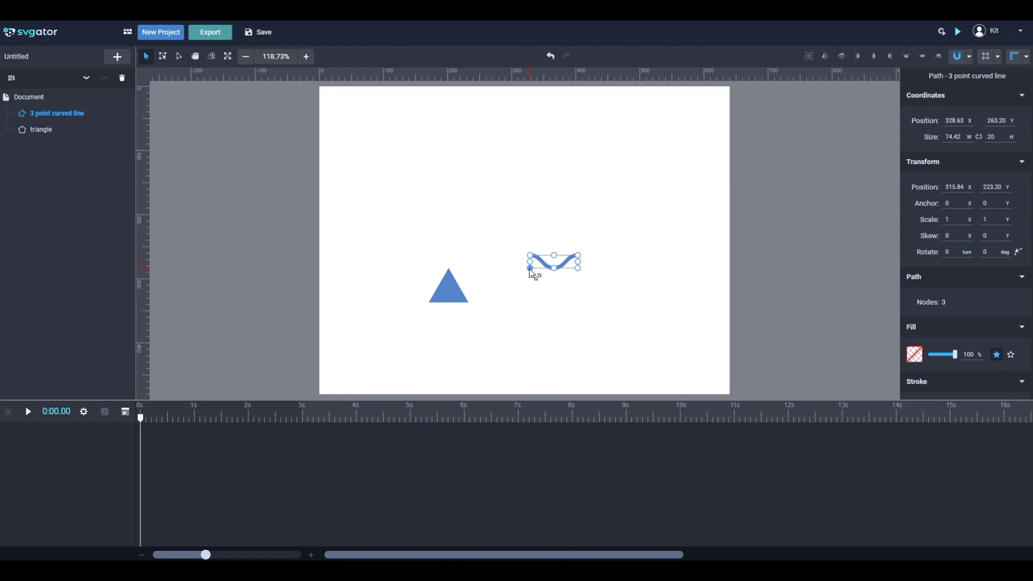
# Step: Stretch the wavy curve wider toward the triangle and out to the right
pyautogui.moveTo(530, 267); pyautogui.dragTo(444, 334)
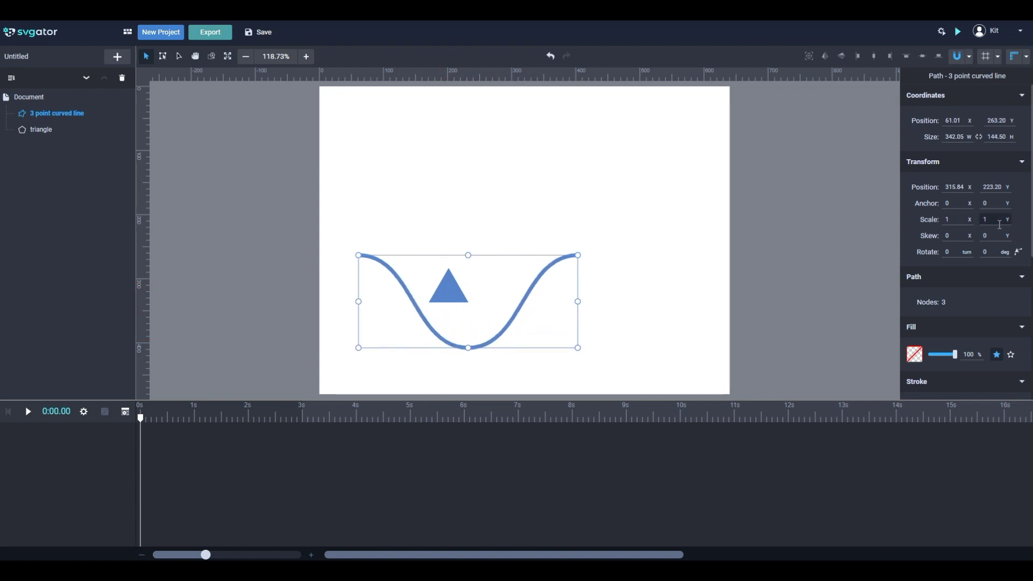
pyautogui.moveTo(578, 302); pyautogui.dragTo(648, 305)
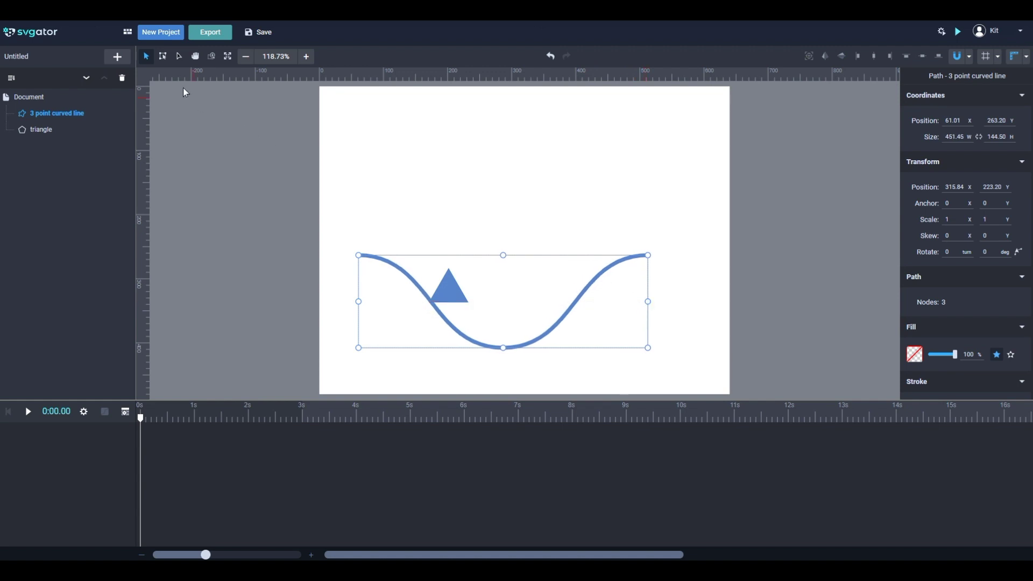
pyautogui.click(163, 59)
pyautogui.moveTo(642, 262); pyautogui.dragTo(676, 242)
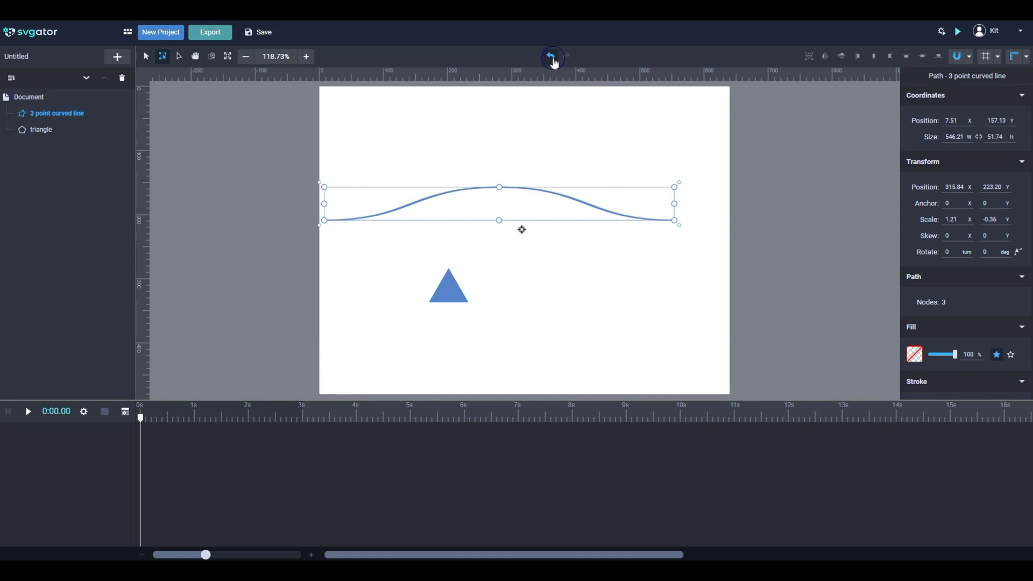
# Step: Undo the accidental flip, trim the curve to 432.92 × 145.71 and move it above the triangle
pyautogui.click(551, 57)
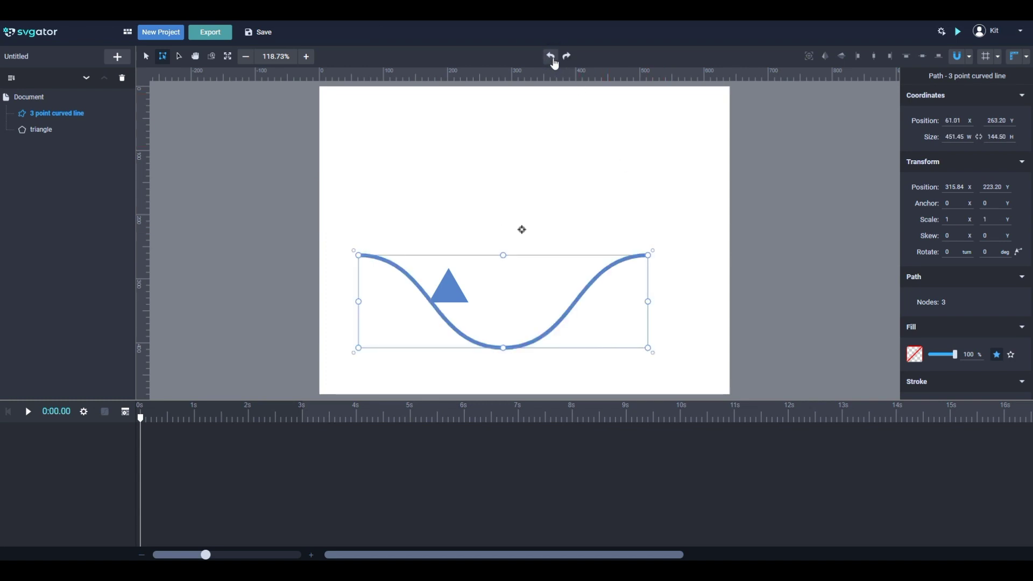
pyautogui.click(147, 57)
pyautogui.moveTo(648, 349); pyautogui.dragTo(636, 346)
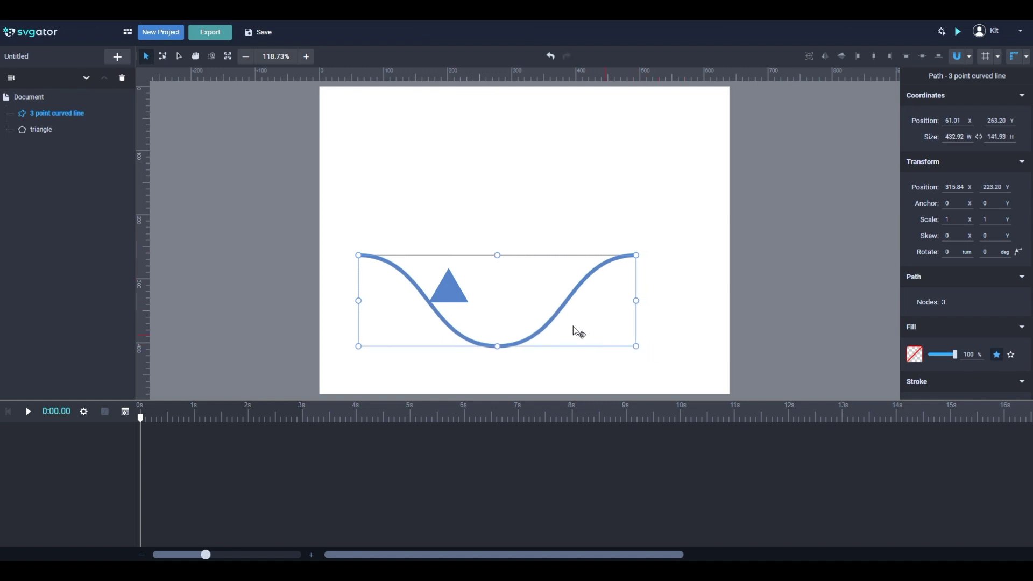
pyautogui.moveTo(637, 256)
pyautogui.mouseDown()
pyautogui.moveTo(622, 262)
pyautogui.moveTo(636, 253)
pyautogui.mouseUp()
pyautogui.moveTo(561, 311); pyautogui.dragTo(583, 229)
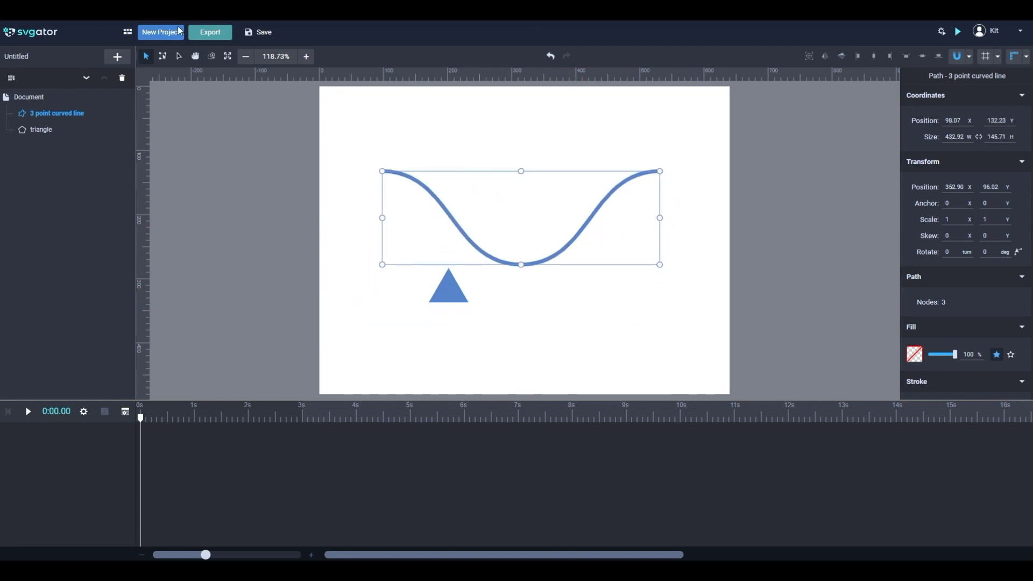
# Step: Centre the curve on the canvas at 320, 240 and place the triangle on its left end
pyautogui.click(163, 56)
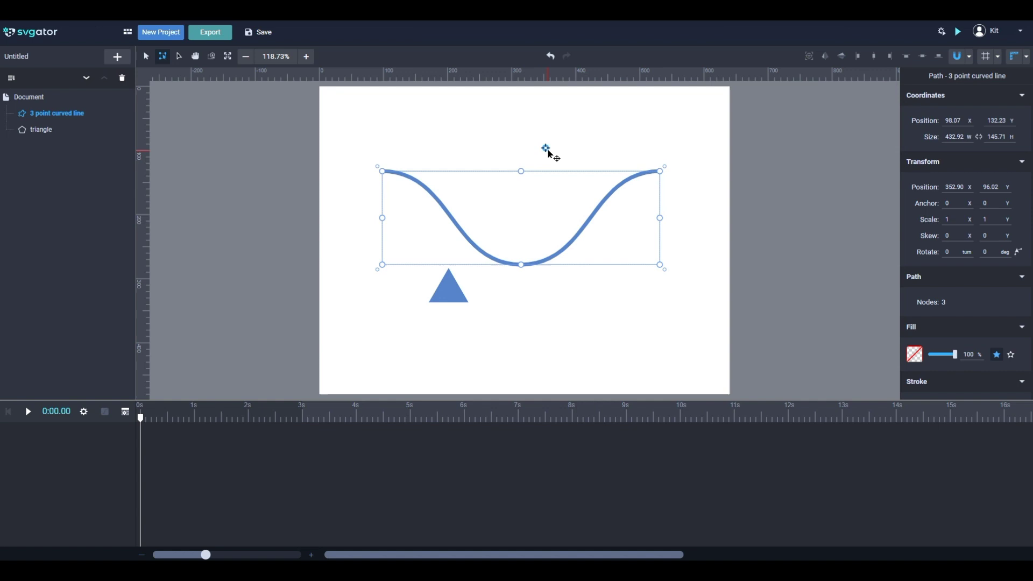
pyautogui.moveTo(545, 148); pyautogui.dragTo(521, 219)
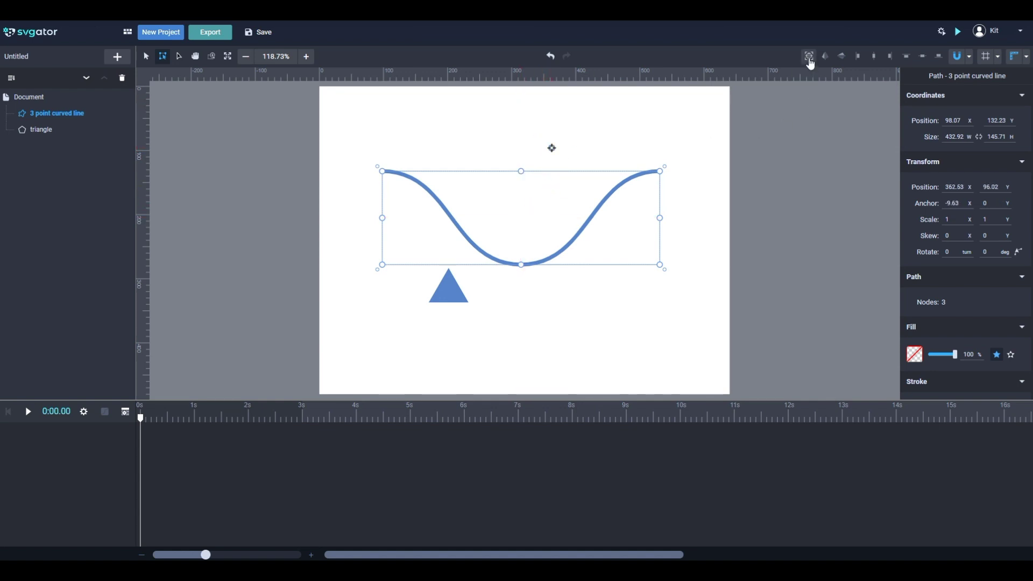
pyautogui.click(614, 310)
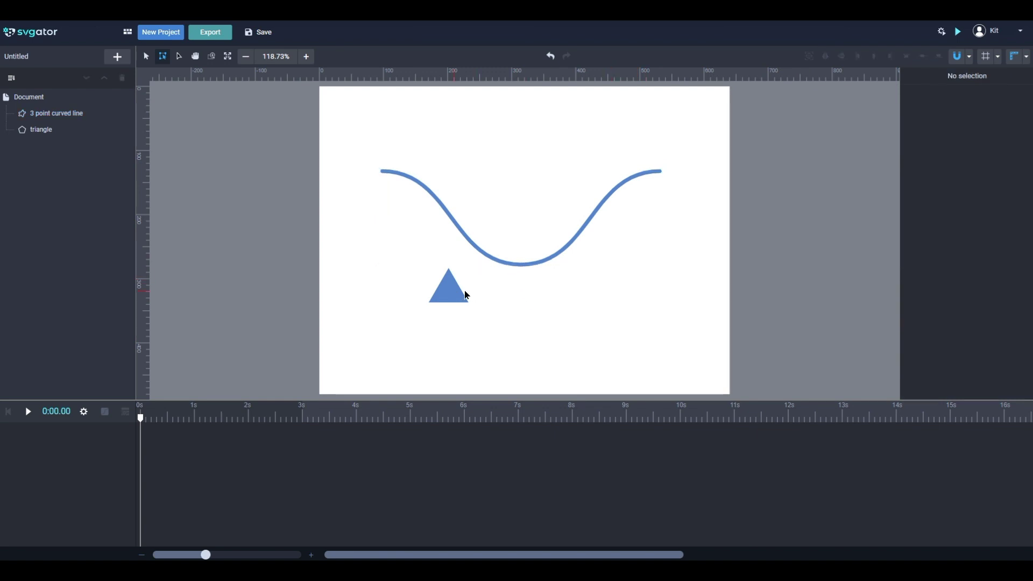
pyautogui.click(515, 265)
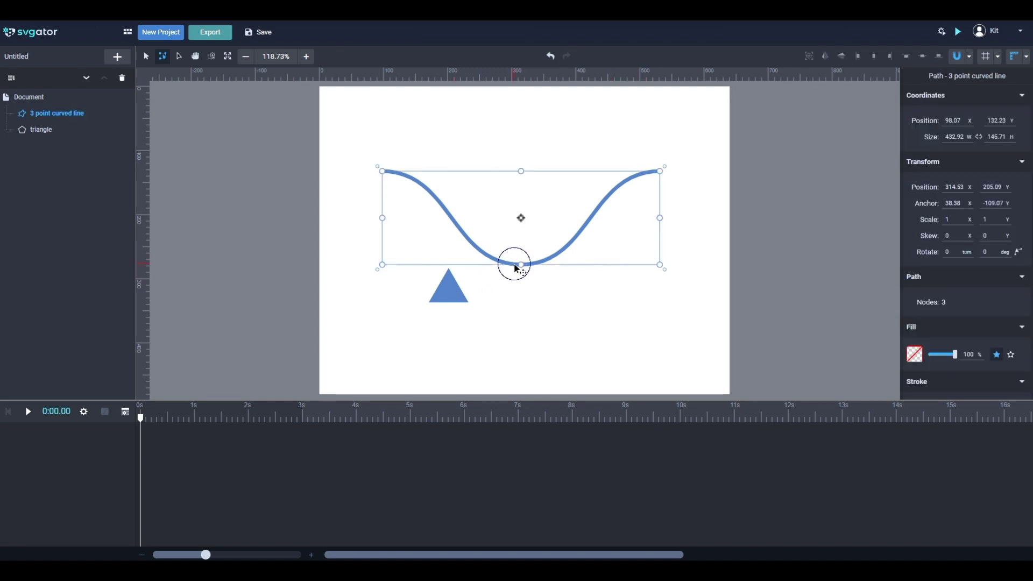
pyautogui.click(875, 57)
pyautogui.click(922, 58)
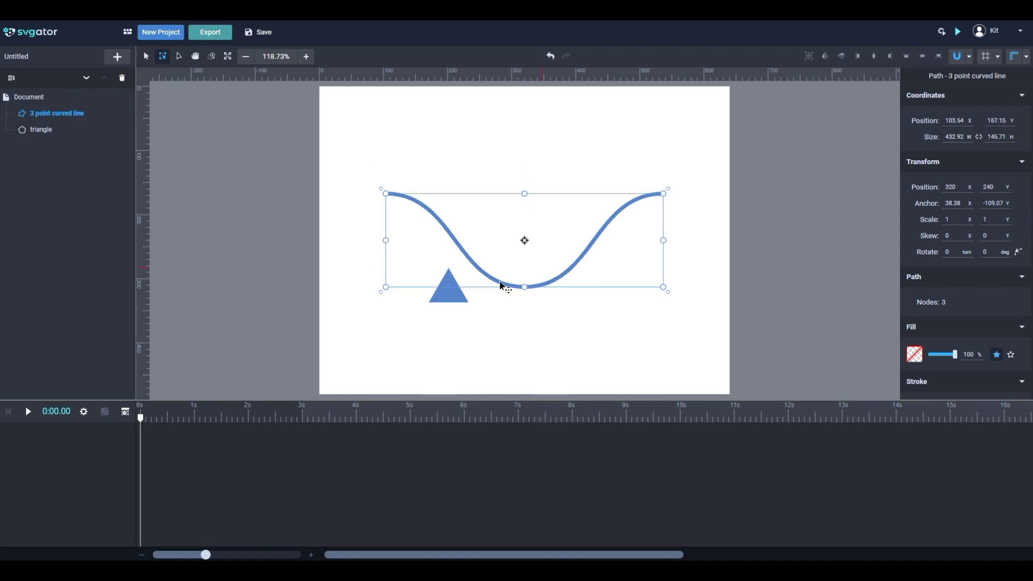
pyautogui.click(452, 301)
pyautogui.moveTo(452, 300); pyautogui.dragTo(389, 206)
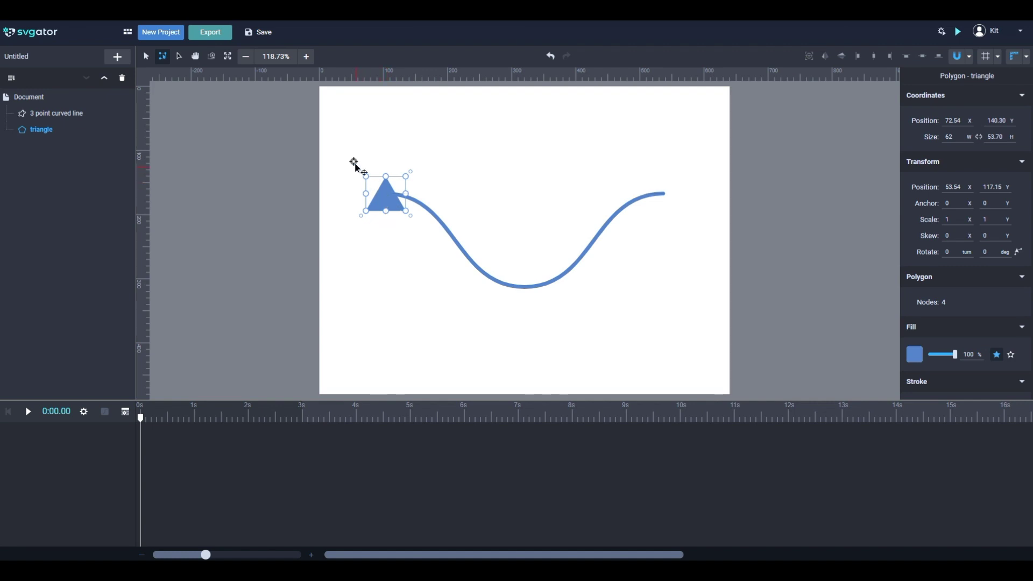
# Step: Scale the triangle up 2.23× around its centre anchor, to about 139 by 120
pyautogui.click(809, 56)
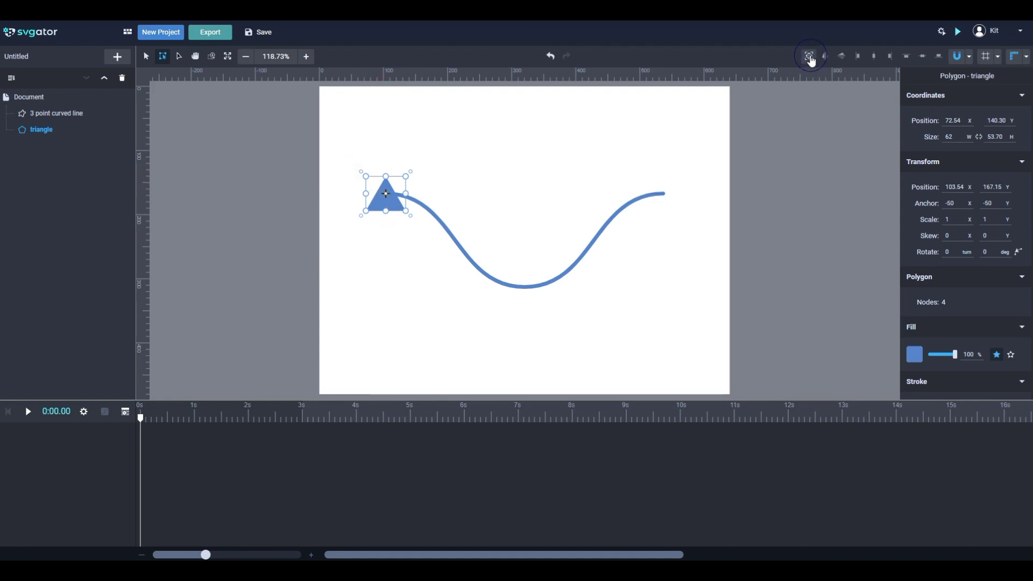
pyautogui.moveTo(368, 216); pyautogui.dragTo(359, 228)
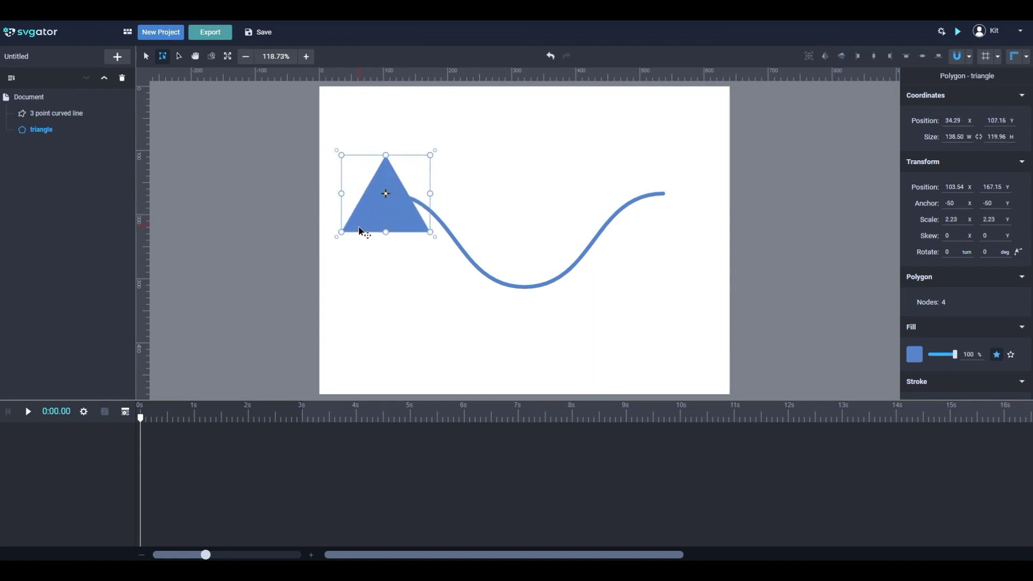
pyautogui.click(399, 320)
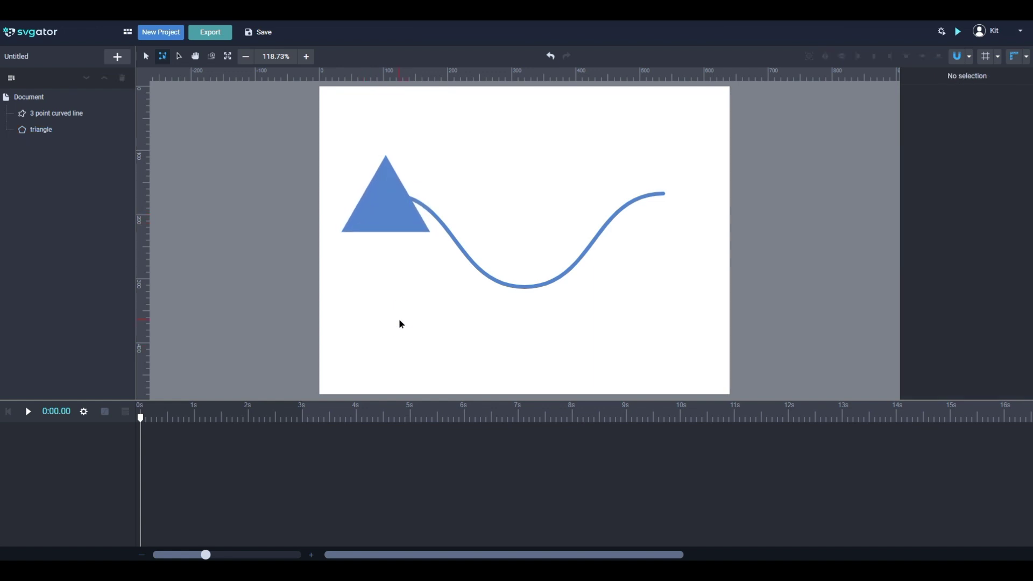
# Step: Raise the wavy curve's stroke width to 12
pyautogui.click(545, 287)
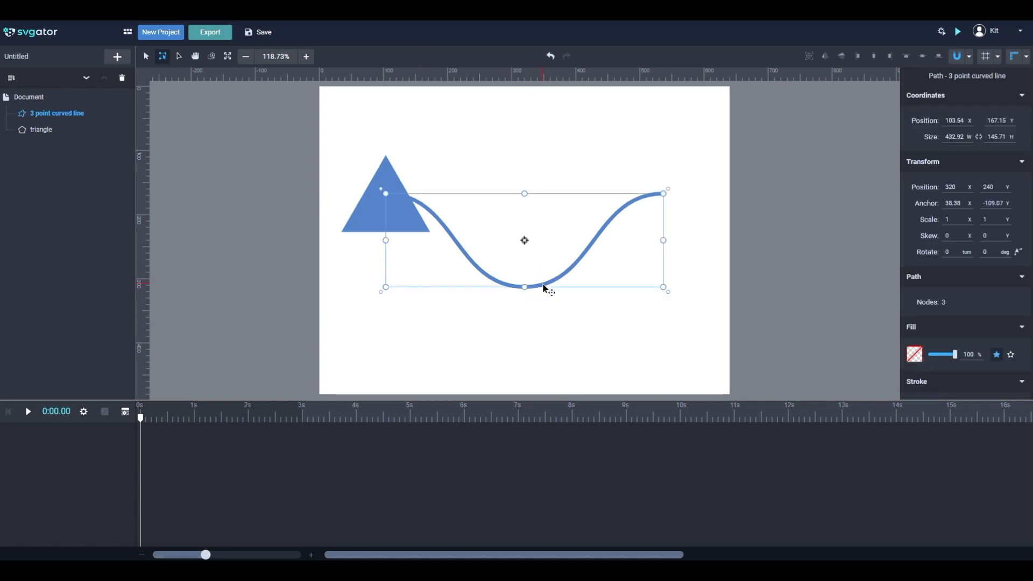
pyautogui.scroll(-4, 961, 296)
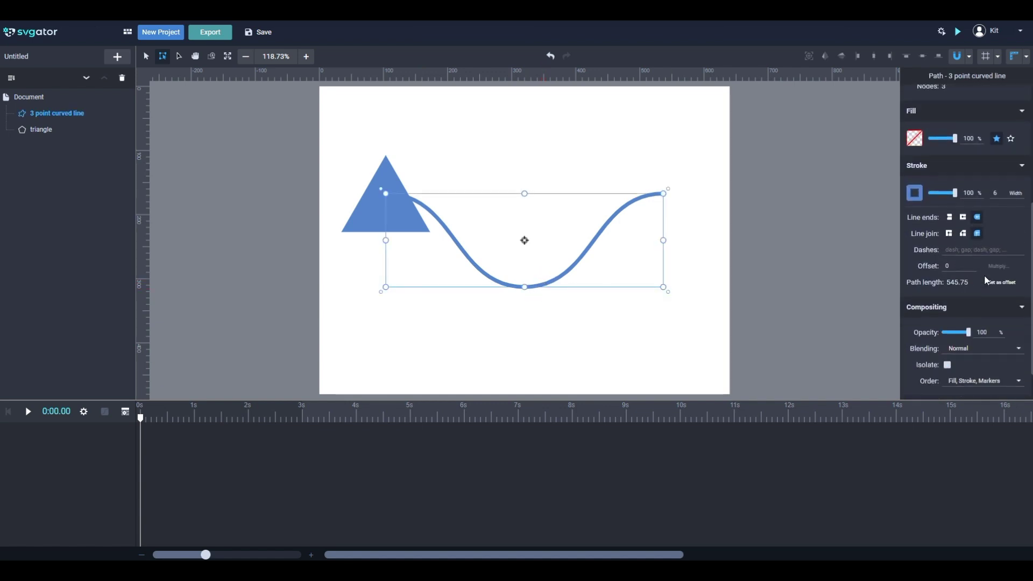
pyautogui.click(1001, 194)
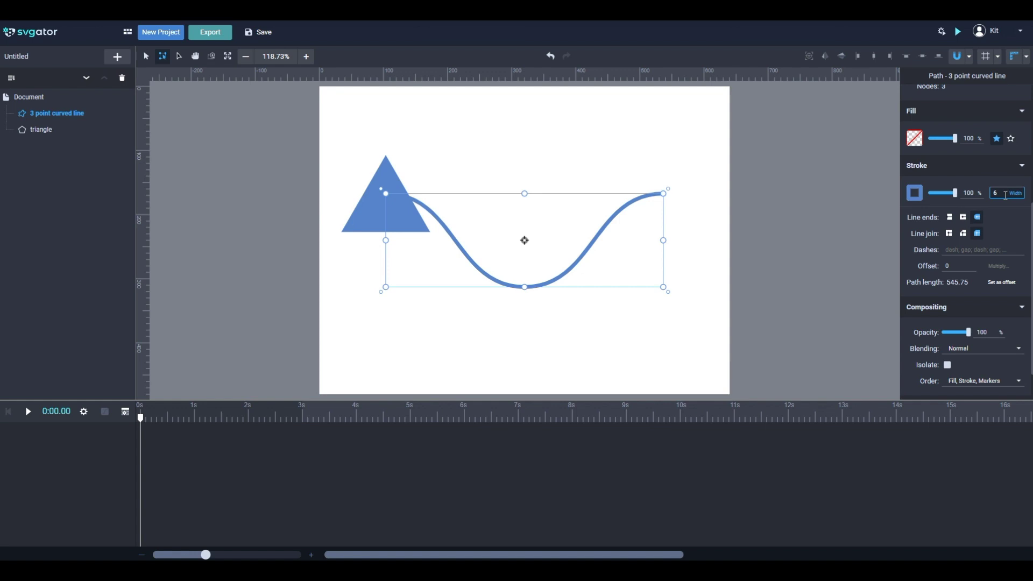
pyautogui.press('Up')
pyautogui.press('Up')
pyautogui.press('Down')
pyautogui.press('Down')
pyautogui.press('Down')
pyautogui.press('Up')
pyautogui.press('Up')
pyautogui.press('Up')
pyautogui.press('Up')
pyautogui.press('Up')
pyautogui.press('Up')
pyautogui.press('Up')
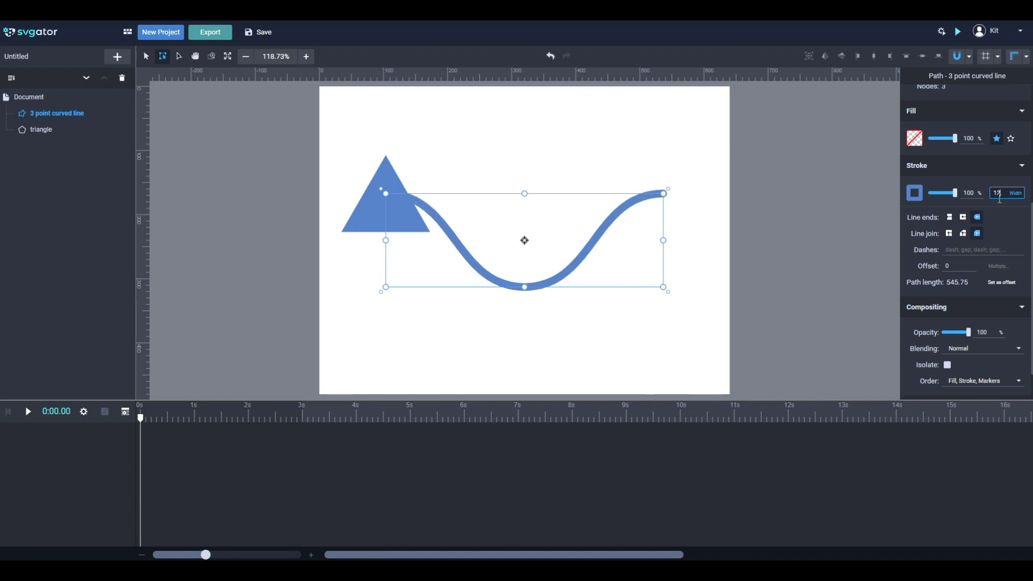
pyautogui.click(547, 308)
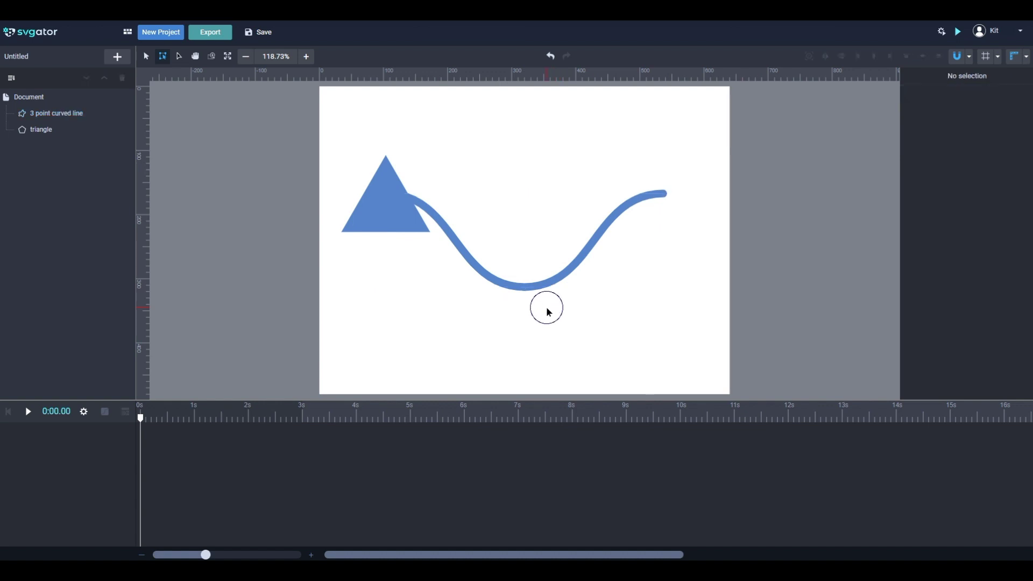
# Step: Duplicate the triangle and move the copy onto the curve's right end
pyautogui.rightClick(363, 211)
pyautogui.click(383, 255)
pyautogui.moveTo(402, 175); pyautogui.dragTo(681, 177)
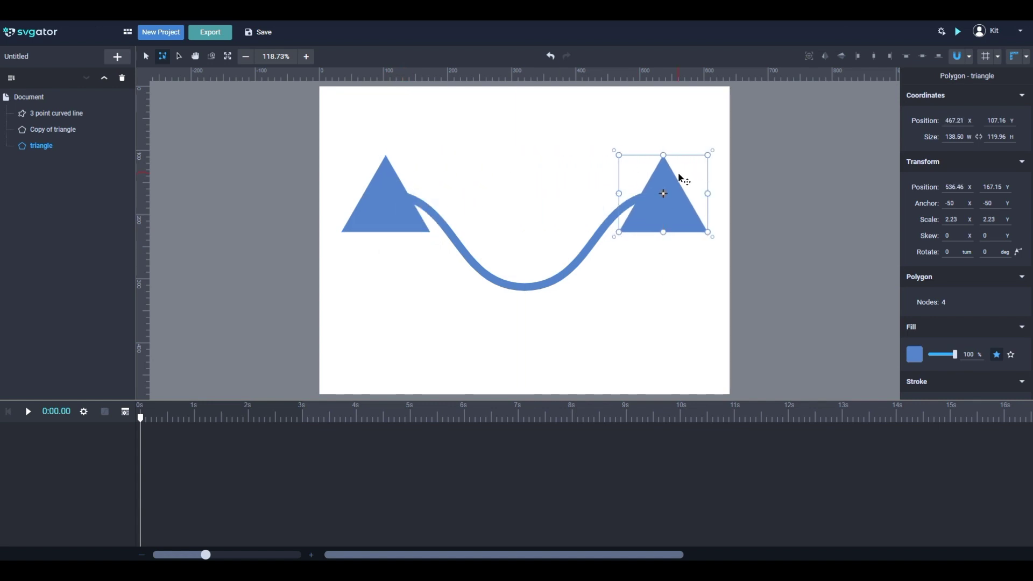
pyautogui.click(505, 331)
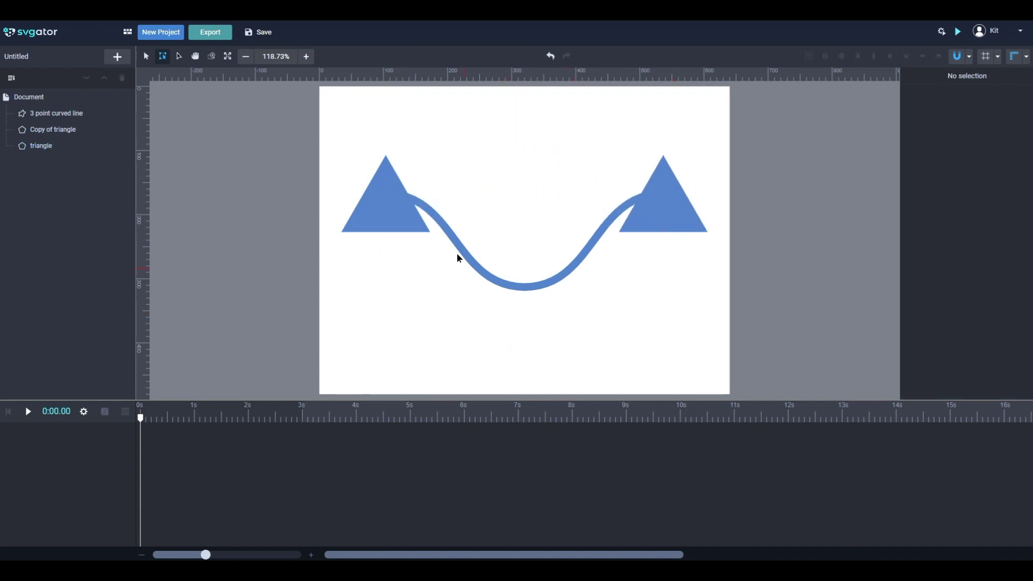
# Step: Fill the left triangle with a deep green
pyautogui.click(358, 214)
pyautogui.click(915, 354)
pyautogui.click(822, 390)
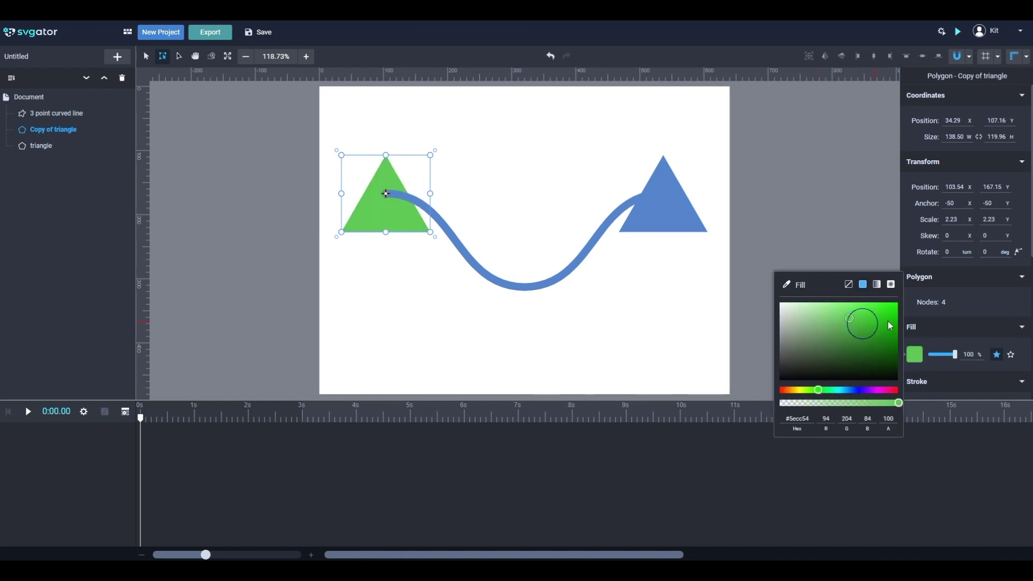
pyautogui.click(890, 326)
pyautogui.click(655, 316)
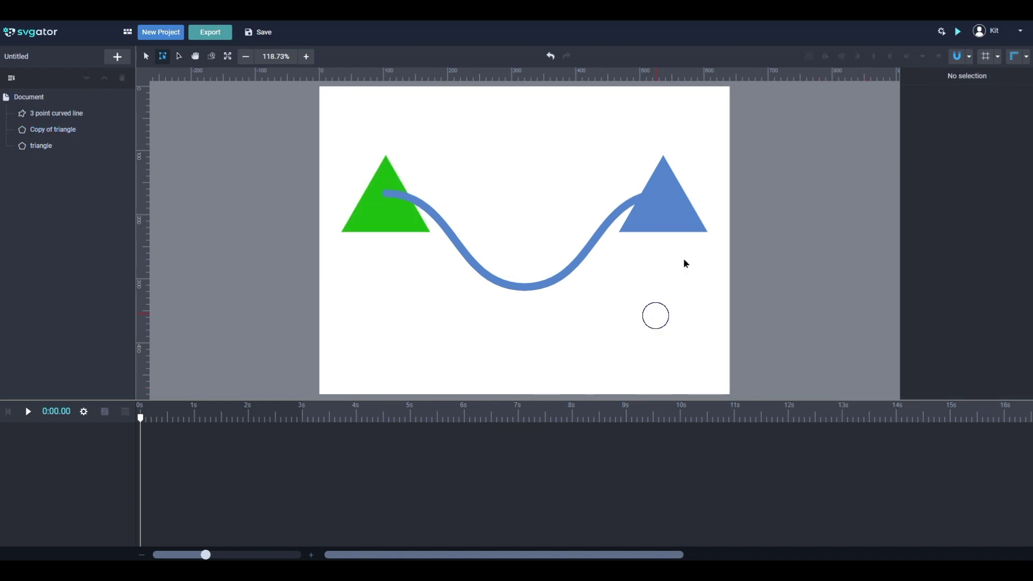
# Step: Fill the right triangle with vivid orange #ea620e
pyautogui.click(683, 223)
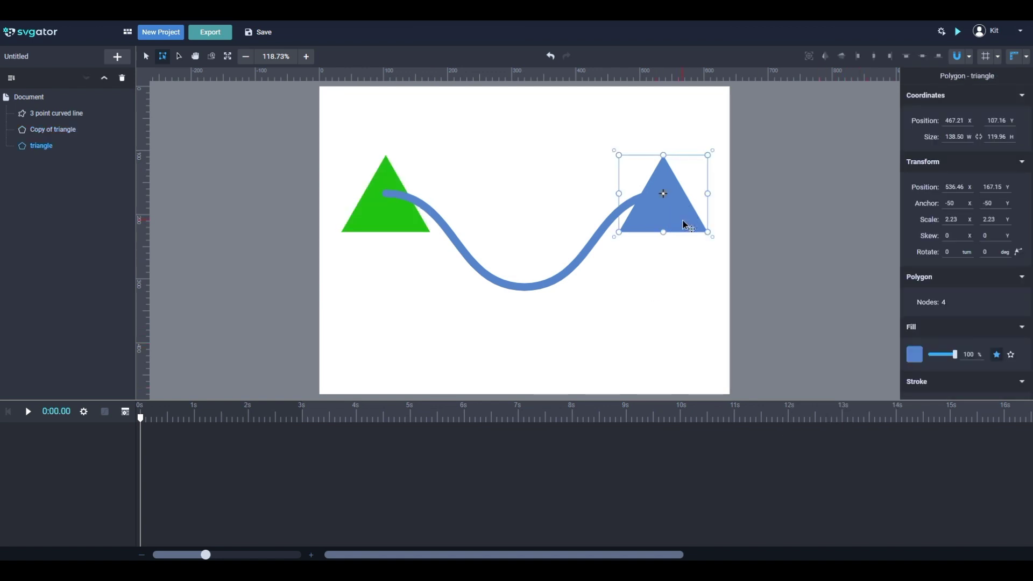
pyautogui.click(914, 355)
pyautogui.click(788, 390)
pyautogui.moveTo(849, 340); pyautogui.dragTo(892, 310)
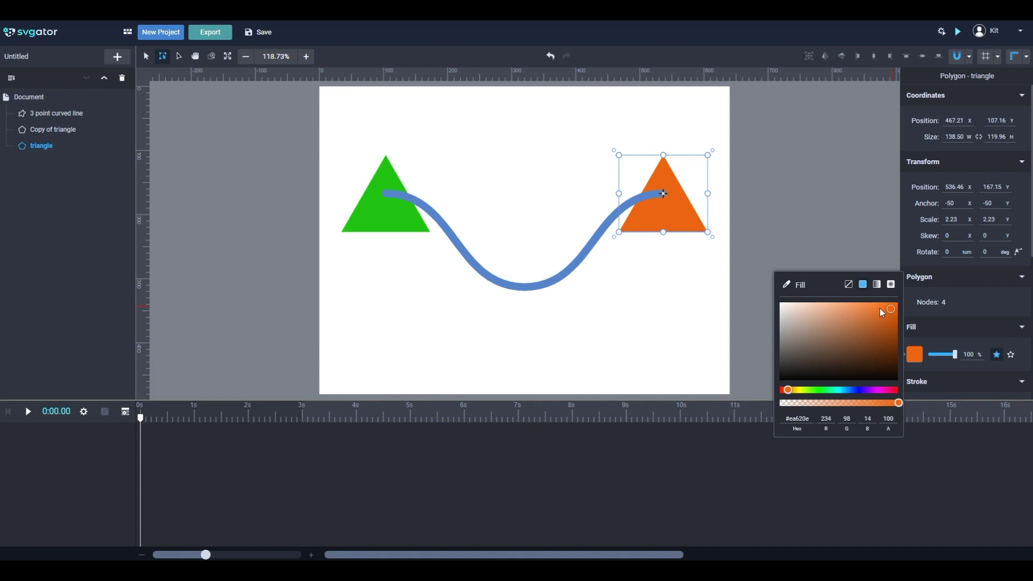
pyautogui.click(653, 318)
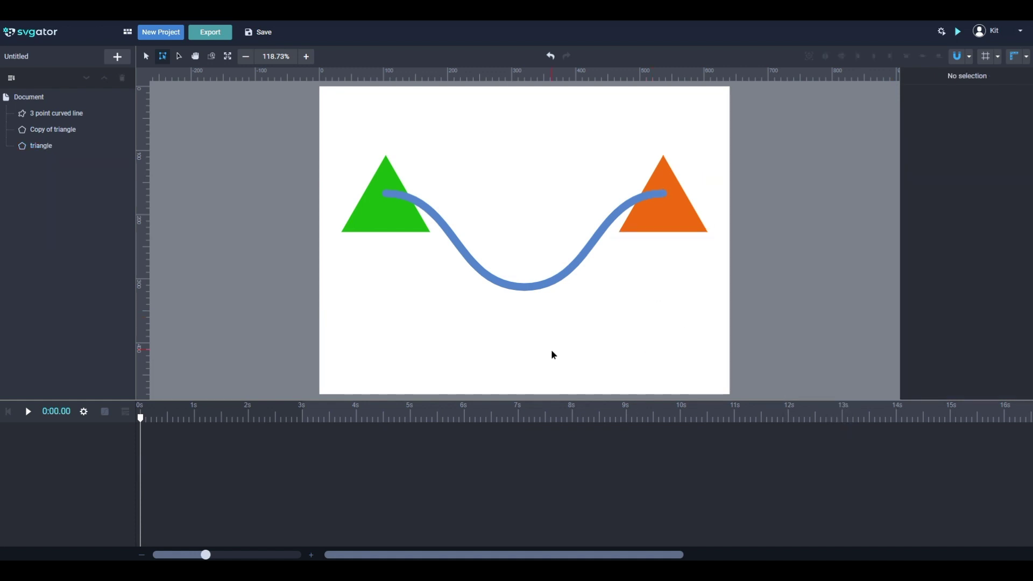
# Step: Send the wavy line behind both triangles and switch its stroke to a linear gradient
pyautogui.click(519, 291)
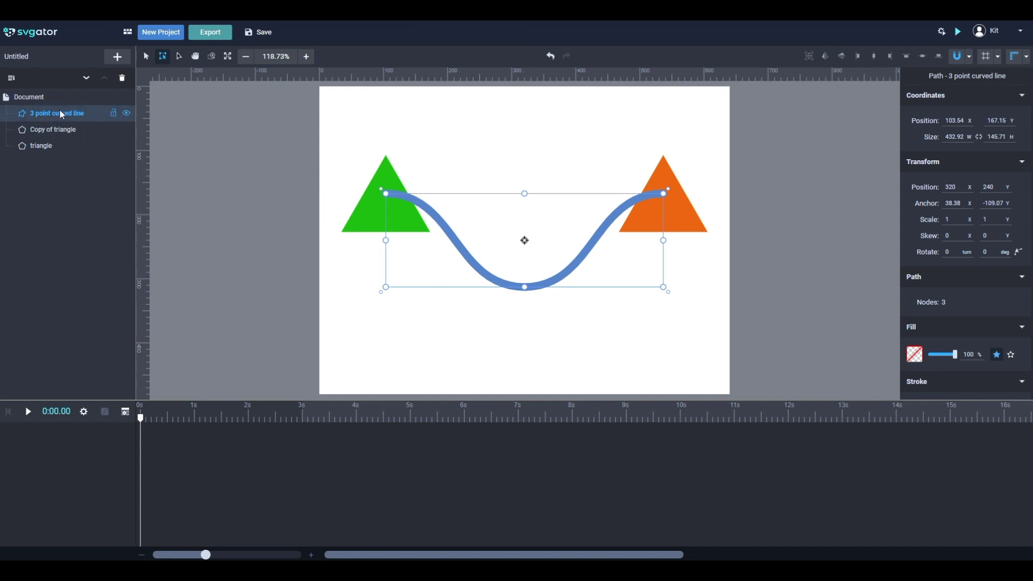
pyautogui.moveTo(56, 115); pyautogui.dragTo(61, 186)
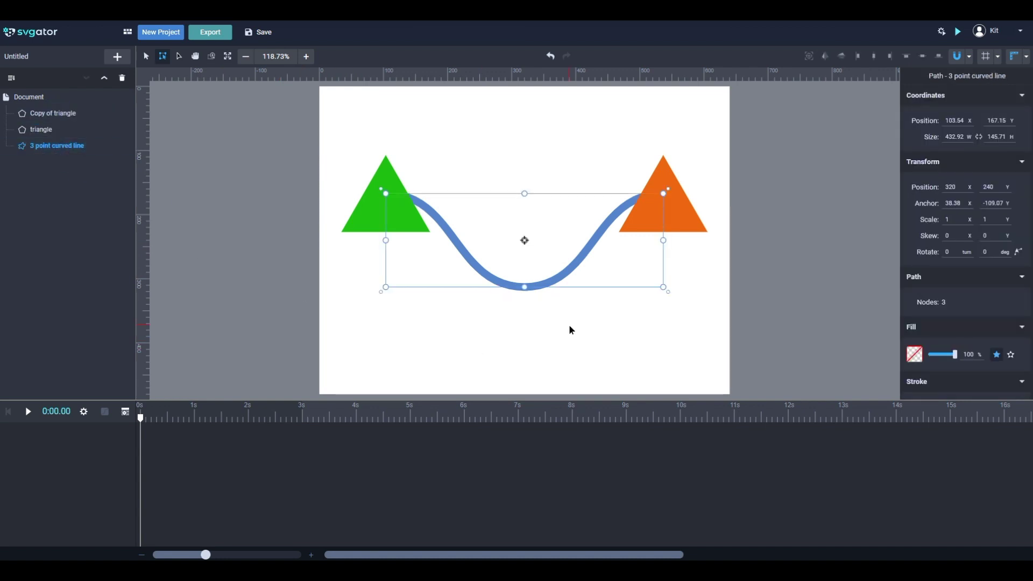
pyautogui.scroll(-2, 959, 302)
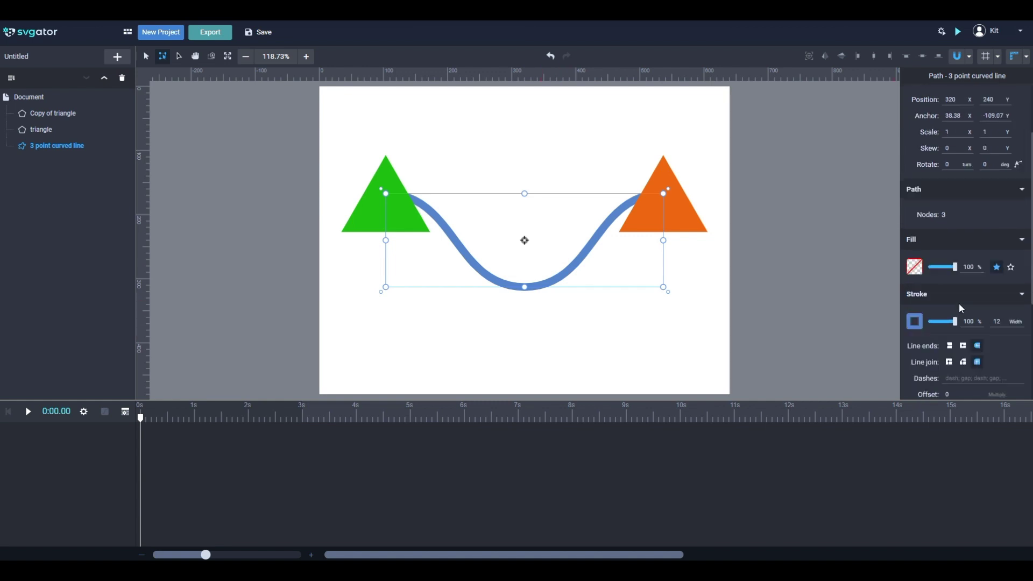
pyautogui.scroll(-2, 959, 302)
pyautogui.click(917, 252)
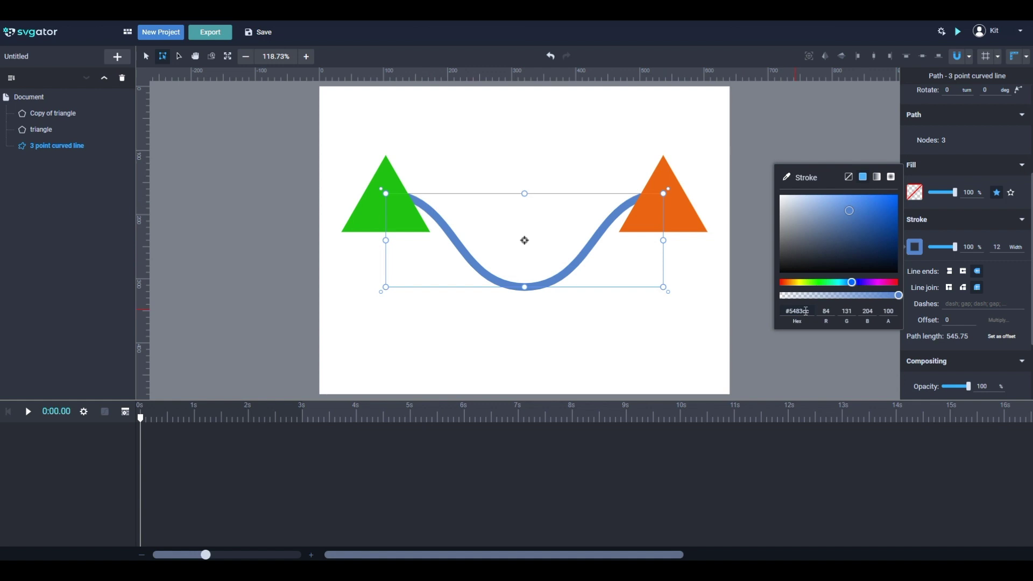
pyautogui.click(877, 176)
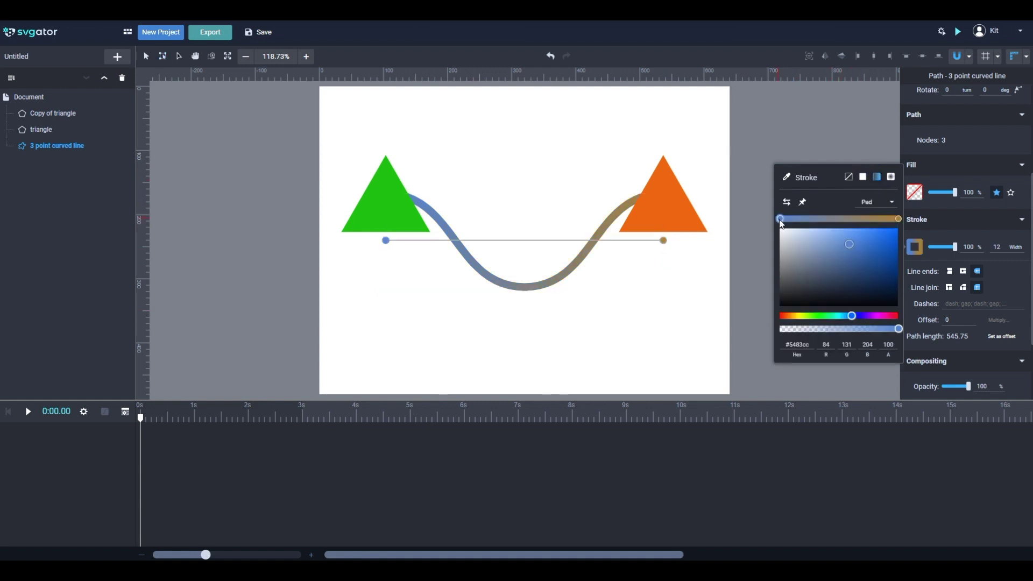
pyautogui.click(405, 259)
# Step: Copy the green triangle's fill hex #1cc30d
pyautogui.click(387, 175)
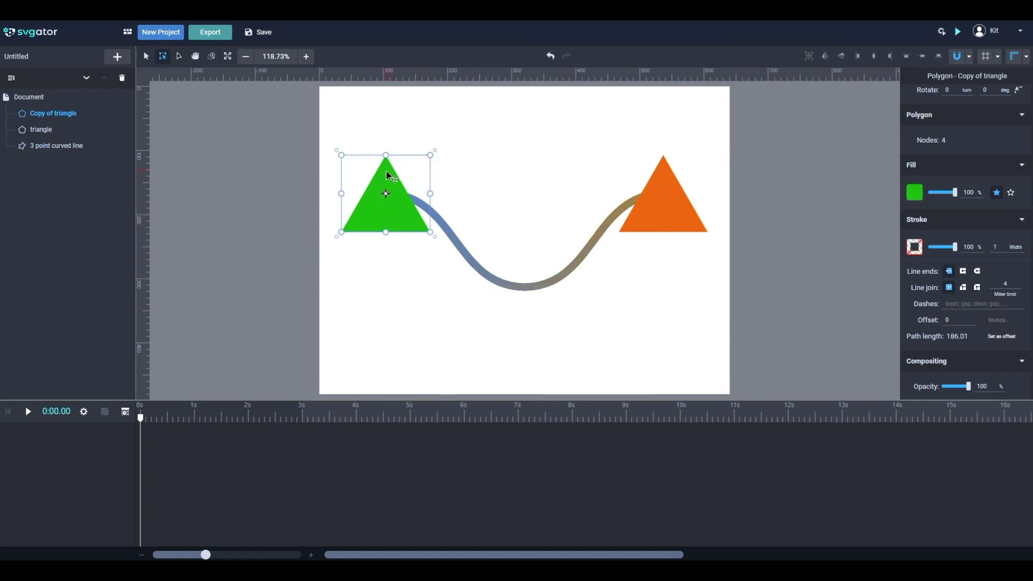
pyautogui.click(915, 195)
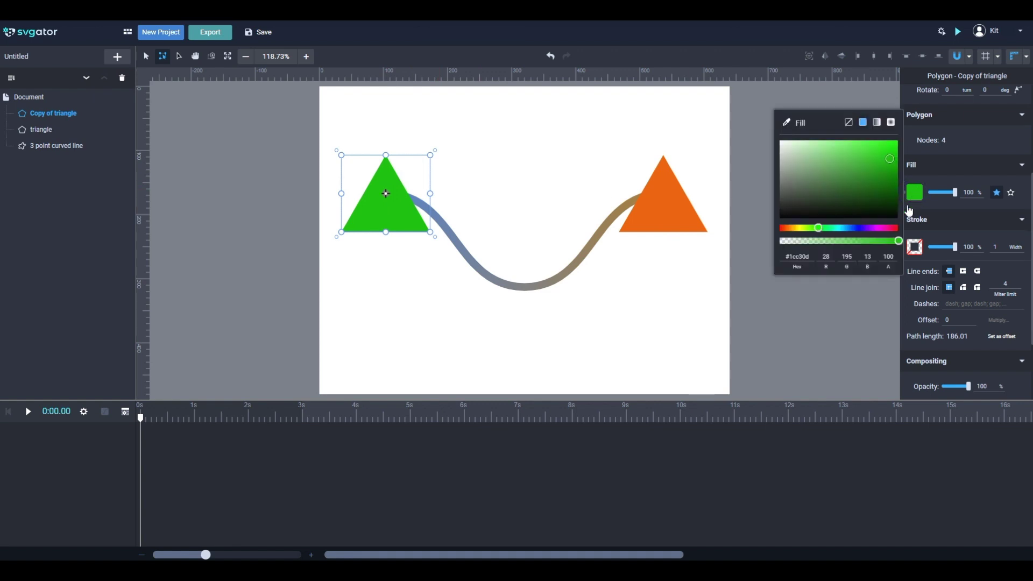
pyautogui.click(799, 257)
pyautogui.doubleClick(799, 257)
pyautogui.click(653, 317)
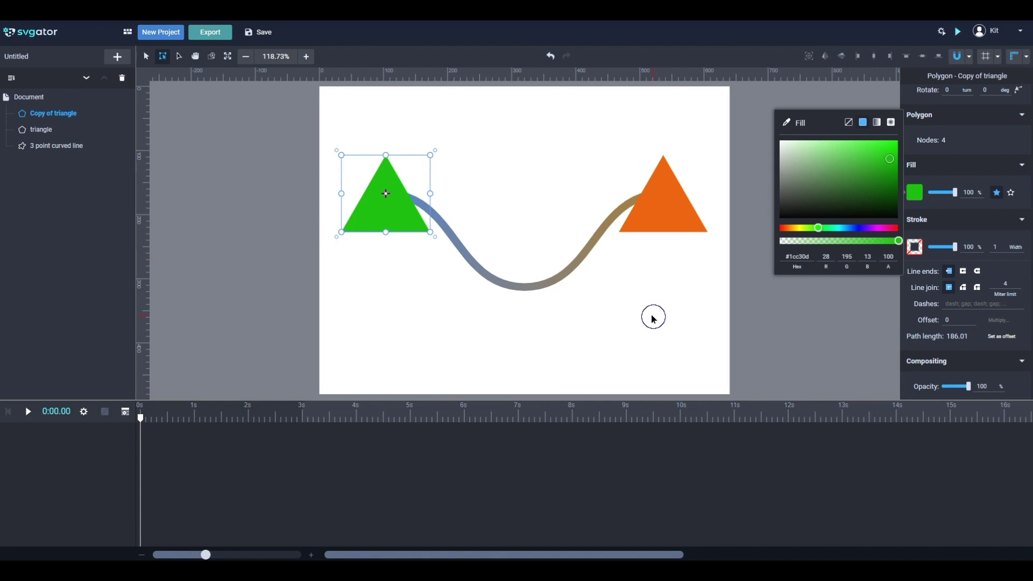
# Step: Paste #1cc30d into the line's gradient start stop
pyautogui.click(549, 282)
pyautogui.scroll(-5, 914, 292)
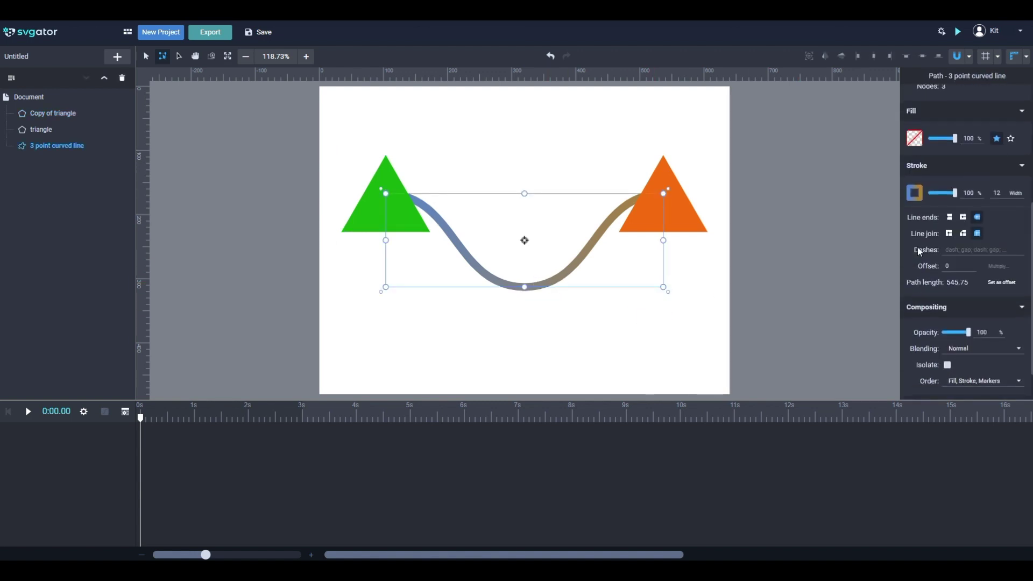
pyautogui.click(913, 195)
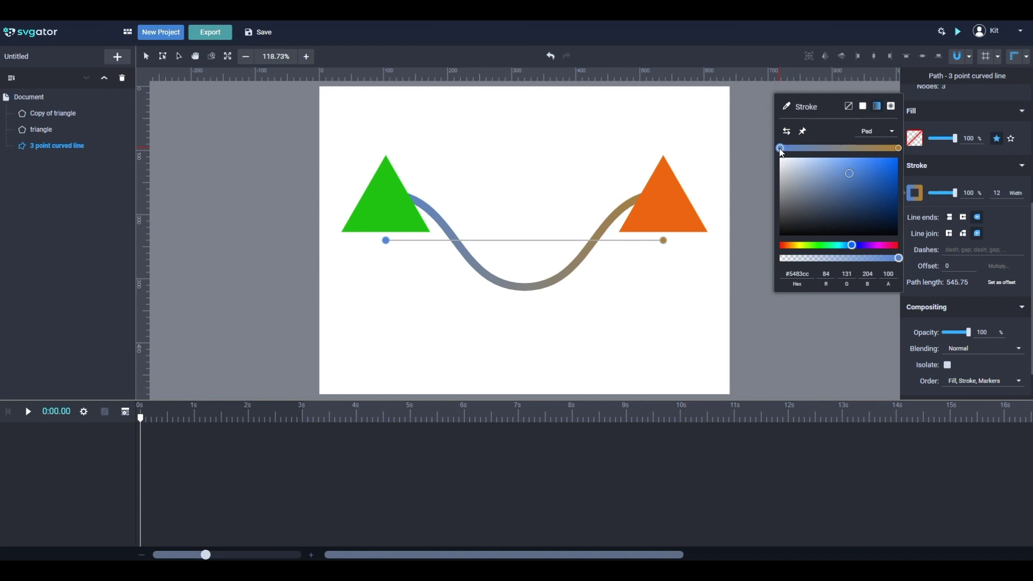
pyautogui.click(799, 275)
pyautogui.hotkey('ctrl', 'v')
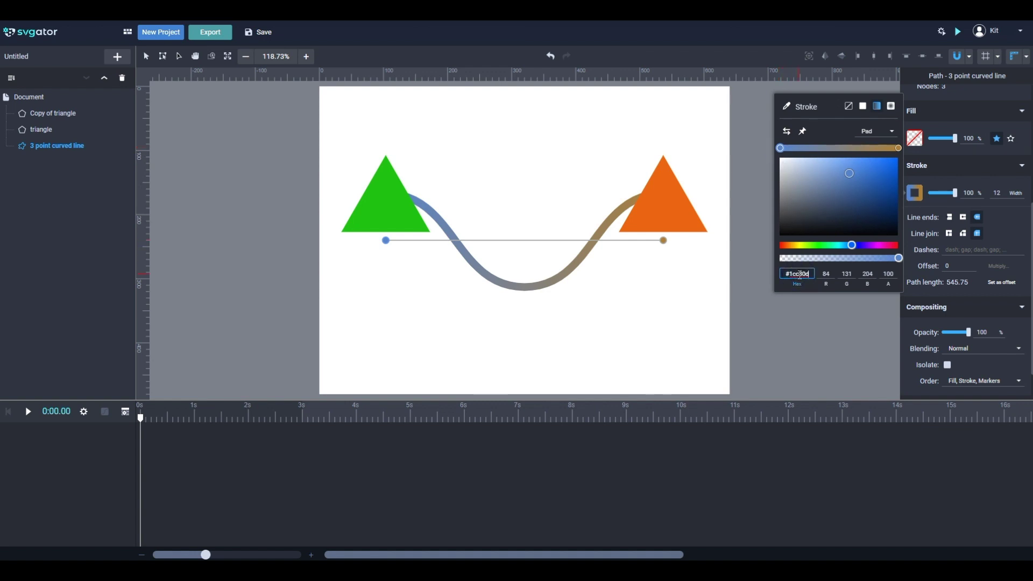
pyautogui.click(668, 311)
pyautogui.click(520, 323)
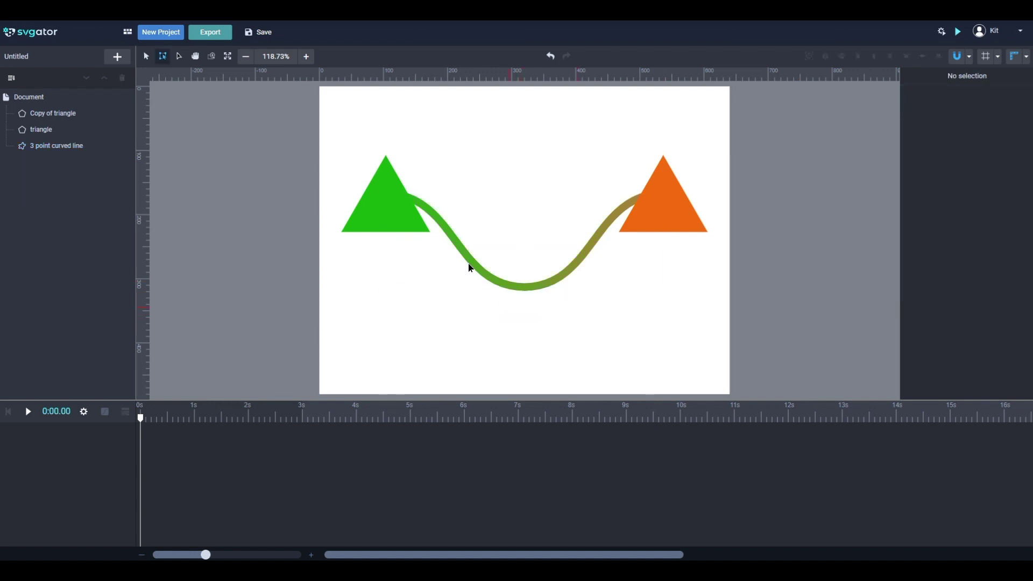
# Step: Copy the orange triangle's fill hex #ea620e
pyautogui.click(698, 230)
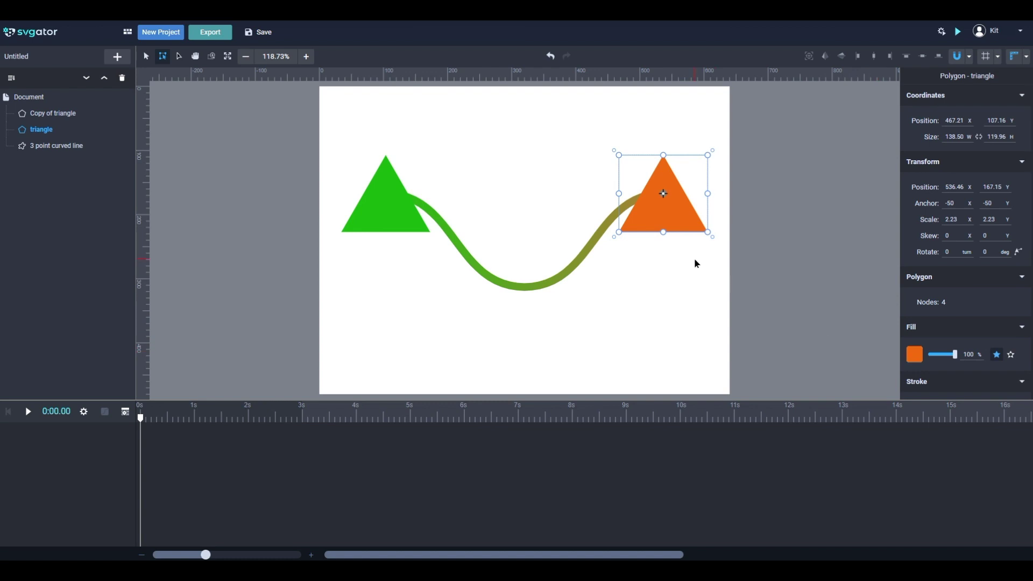
pyautogui.click(915, 355)
pyautogui.scroll(-3, 917, 358)
pyautogui.click(798, 312)
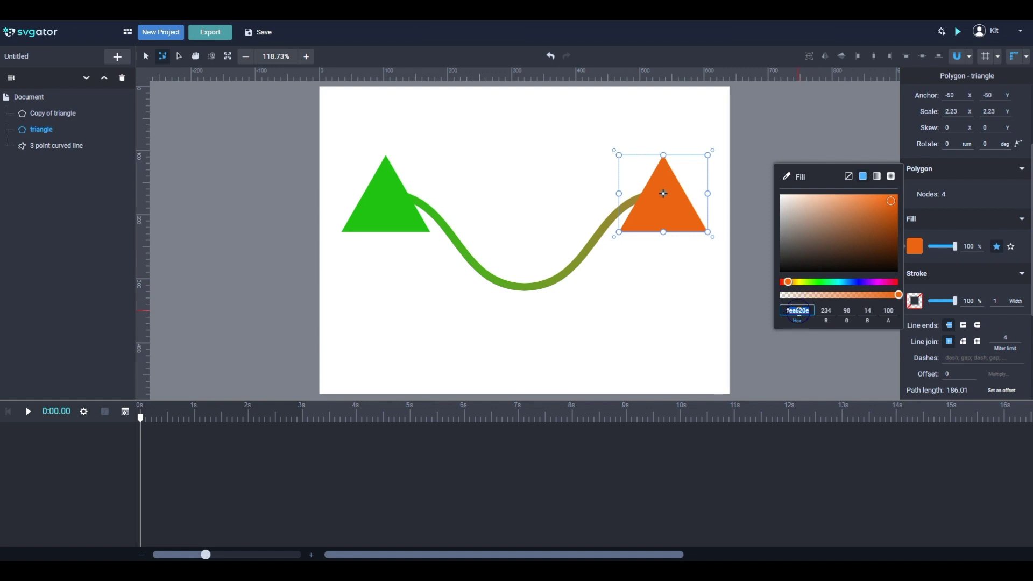
pyautogui.click(674, 308)
# Step: Paste #ea620e into the line's gradient end stop so it runs green to orange
pyautogui.click(561, 281)
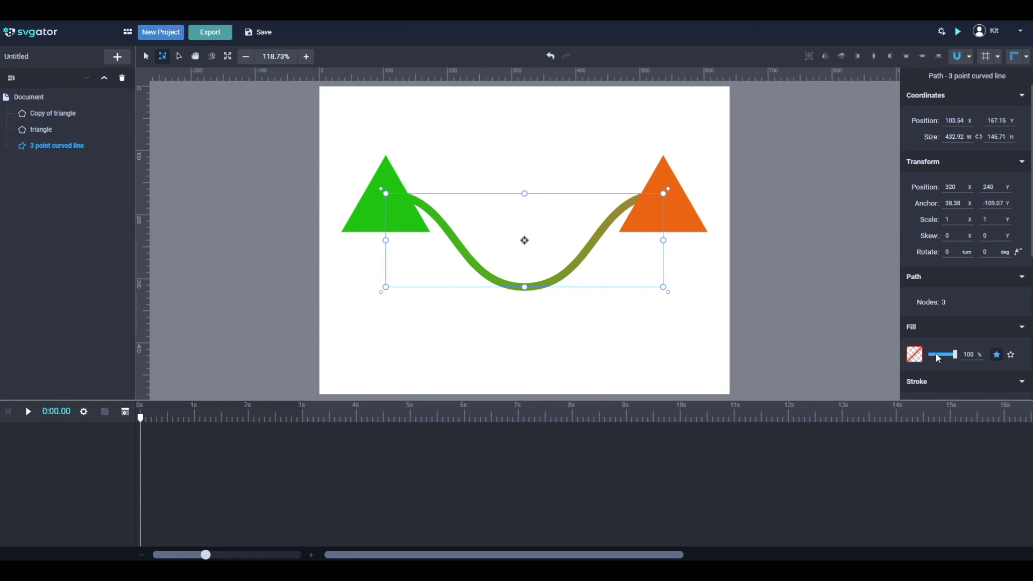
pyautogui.scroll(-4, 938, 348)
pyautogui.click(917, 196)
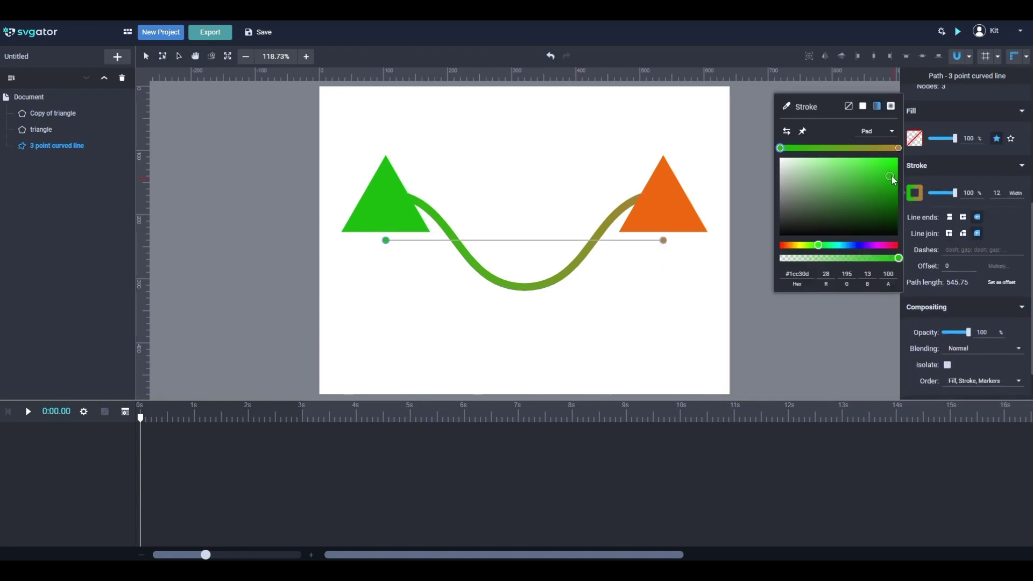
pyautogui.click(898, 149)
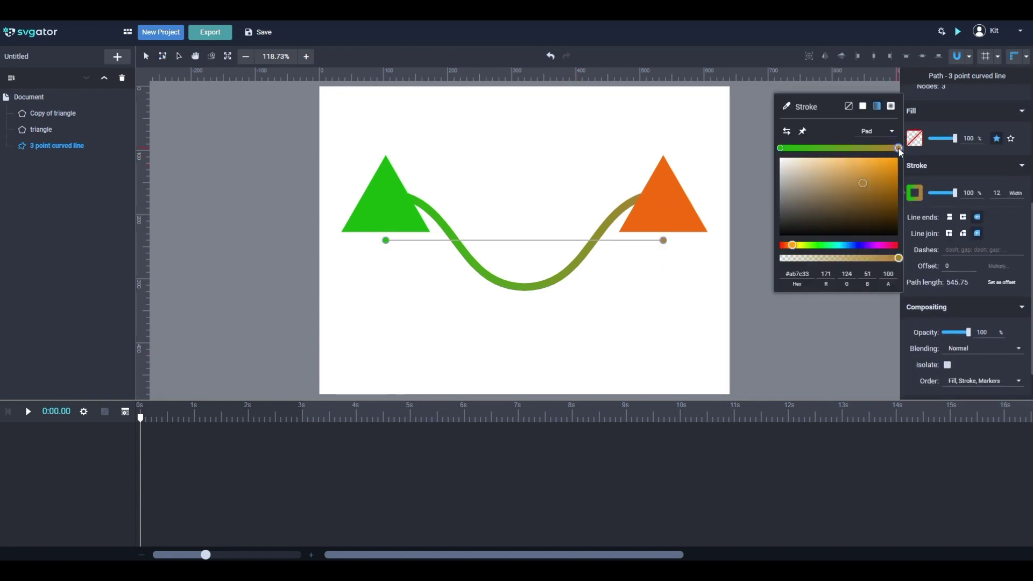
pyautogui.click(799, 272)
pyautogui.hotkey('ctrl', 'v')
pyautogui.click(680, 311)
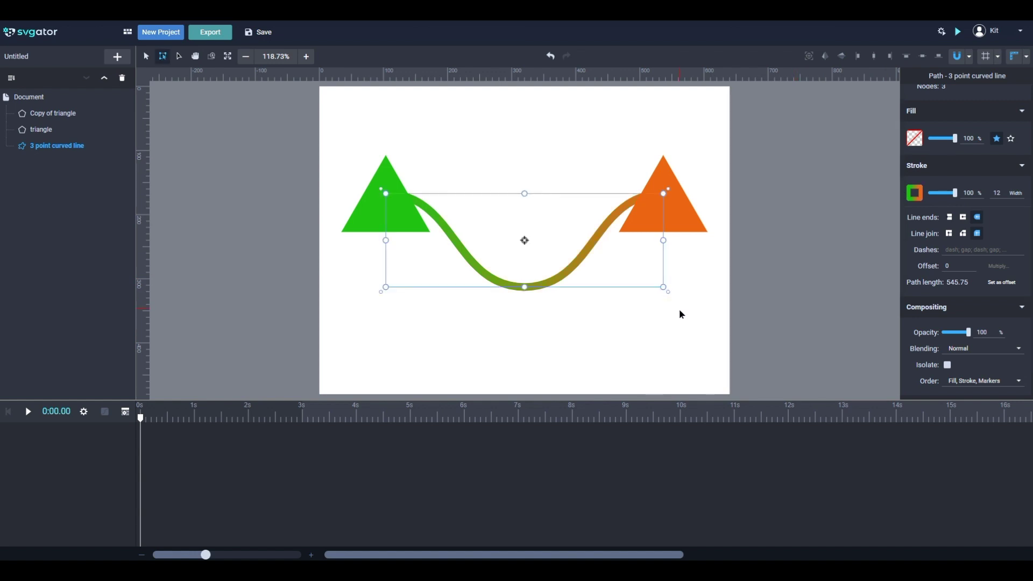
pyautogui.click(581, 334)
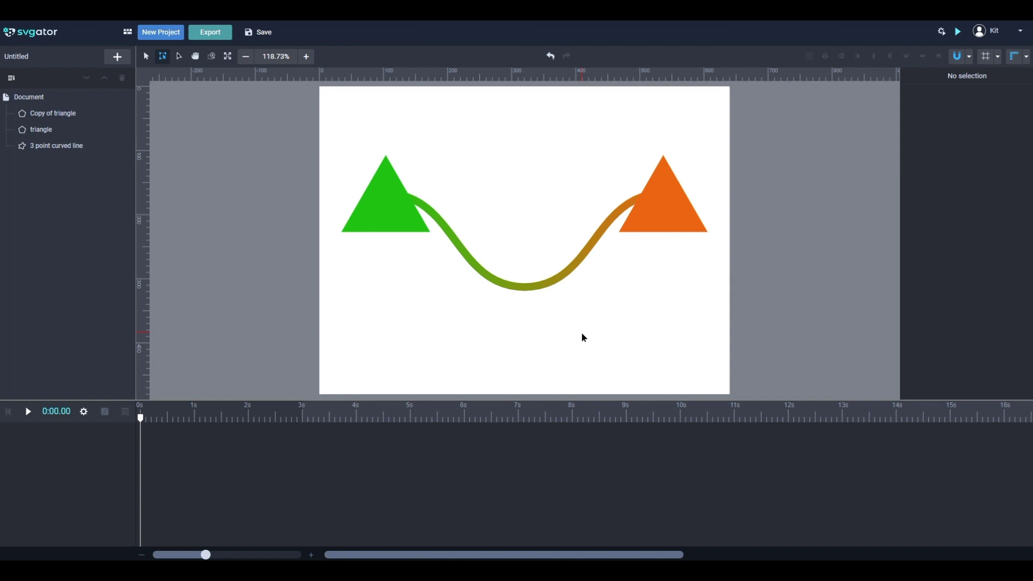
pyautogui.click(524, 292)
# Step: Set the wavy line's stroke dash pattern to 30, 20
pyautogui.scroll(-3, 971, 301)
pyautogui.scroll(-2, 974, 305)
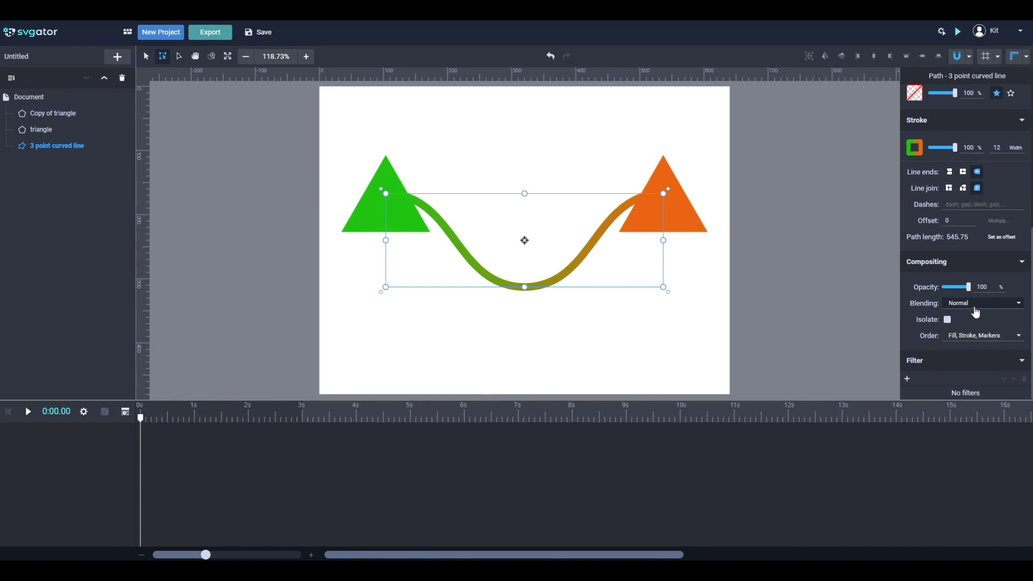
pyautogui.click(955, 205)
pyautogui.write('30')
pyautogui.write(',15')
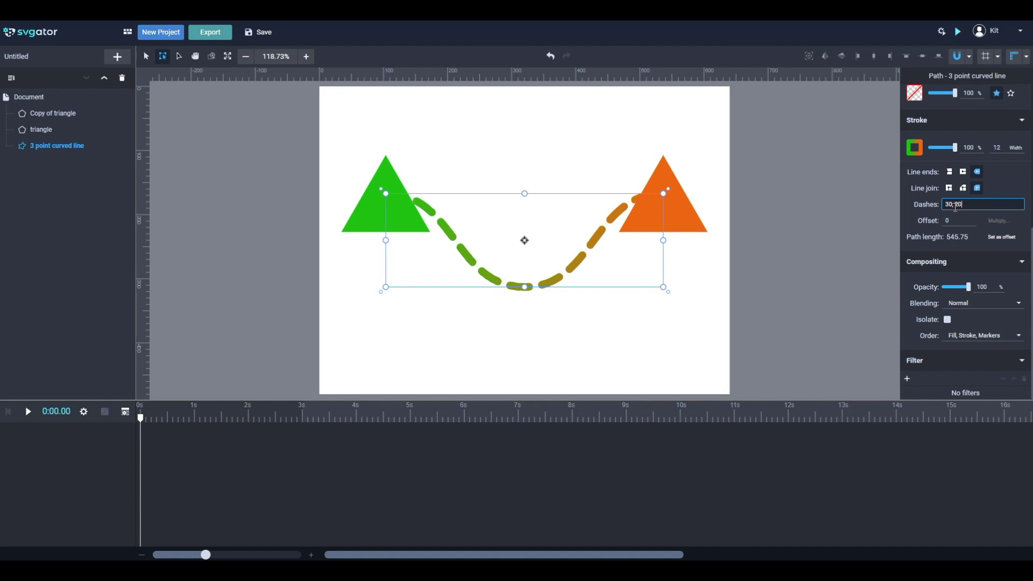
pyautogui.press('Return')
# Step: Set the dash line ends to Round
pyautogui.click(951, 173)
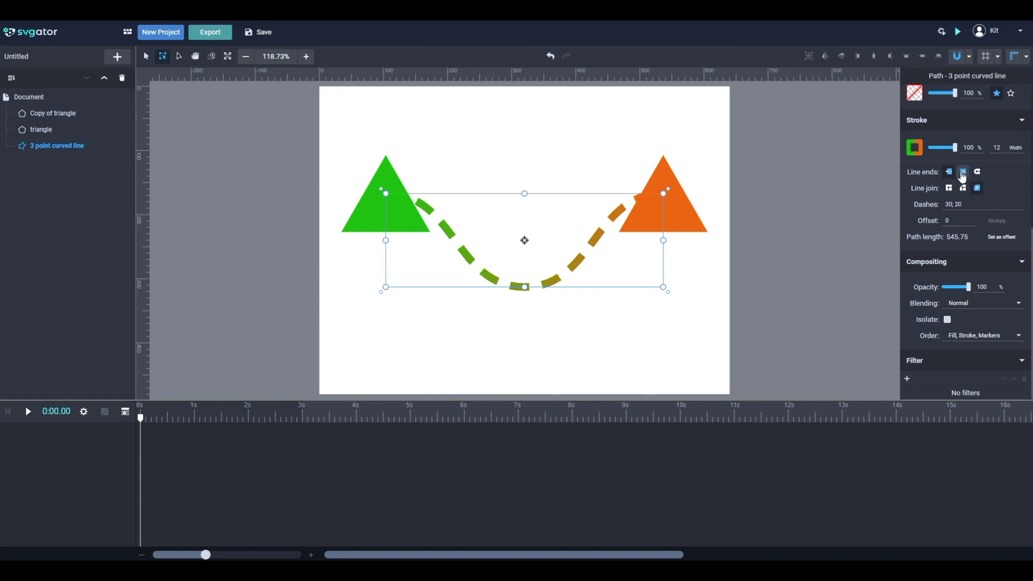
pyautogui.click(963, 173)
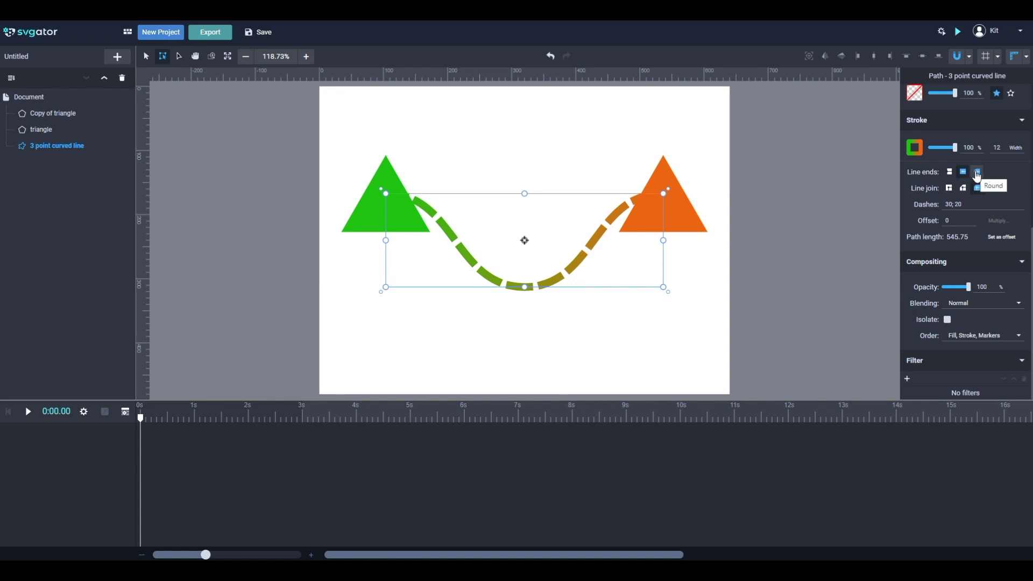
pyautogui.click(977, 173)
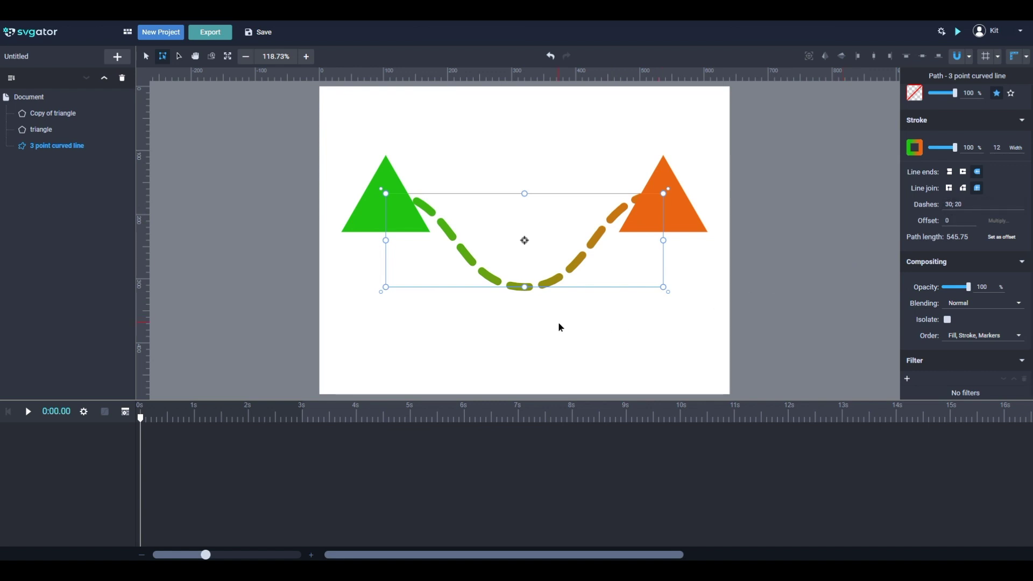
pyautogui.click(126, 411)
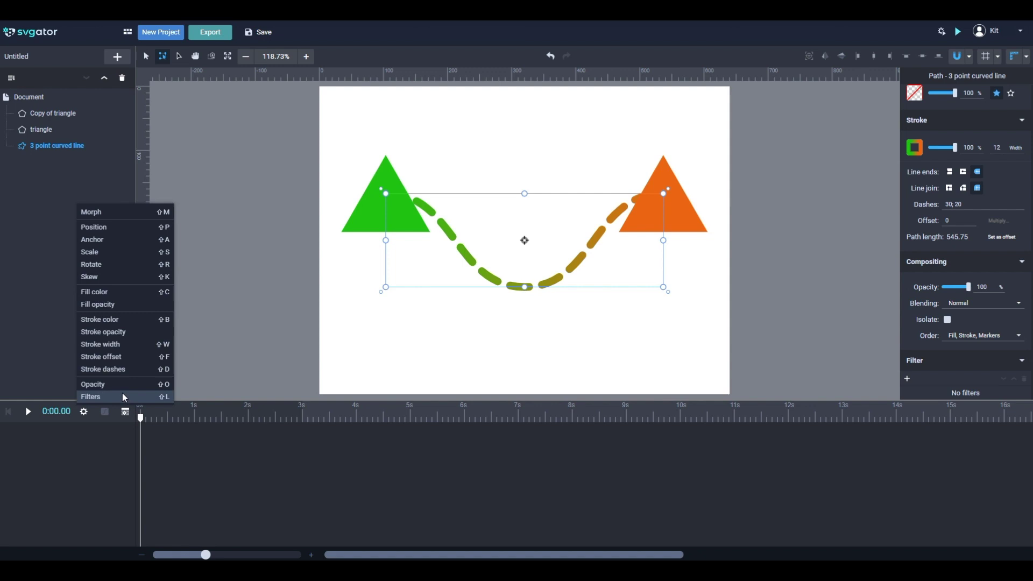
# Step: Add a Stroke offset animation reaching 40 at the 3-second mark
pyautogui.click(113, 357)
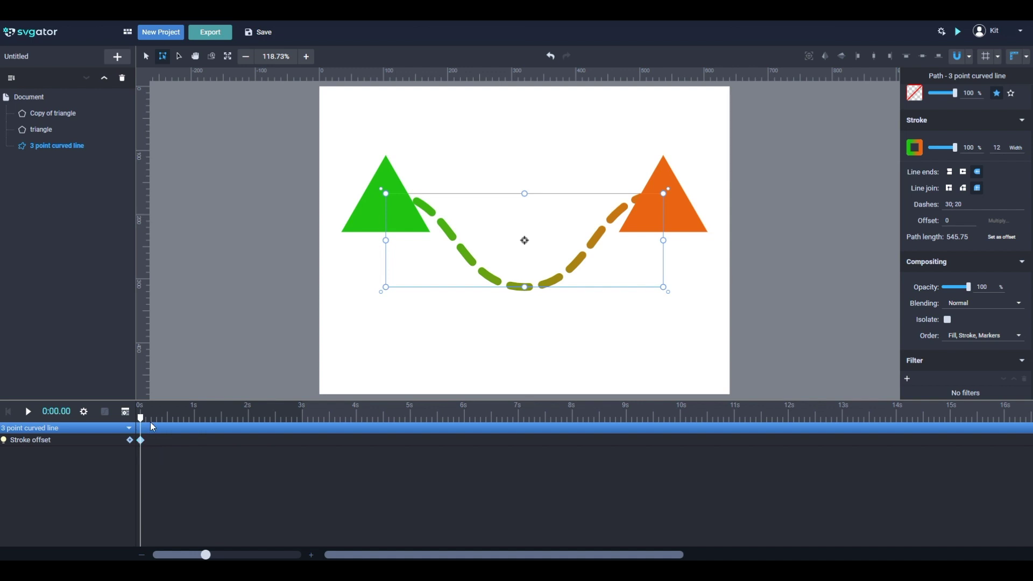
pyautogui.moveTo(141, 418); pyautogui.dragTo(305, 426)
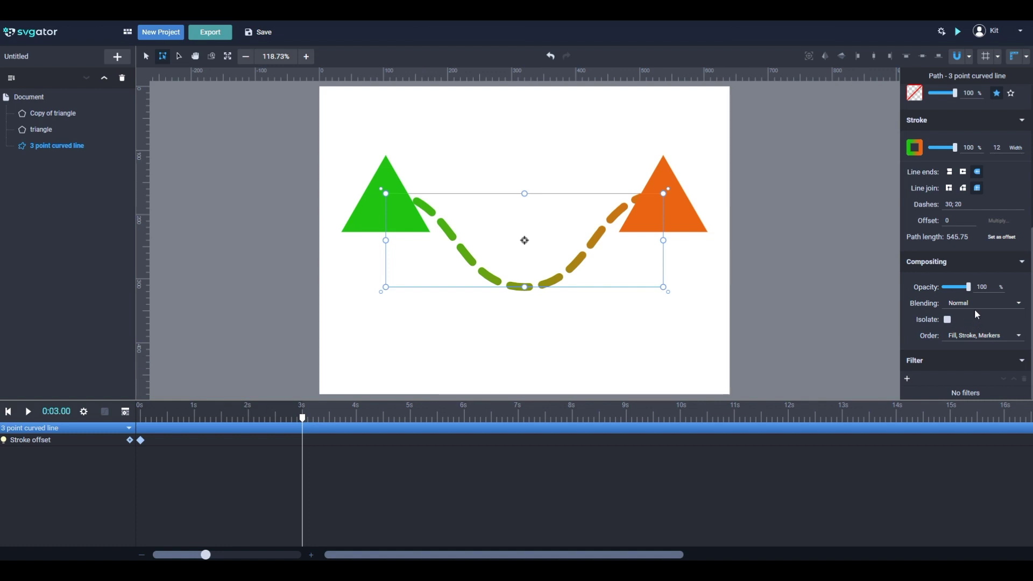
pyautogui.click(959, 221)
pyautogui.press('BackSpace')
pyautogui.write('12')
pyautogui.press('BackSpace')
pyautogui.write('6')
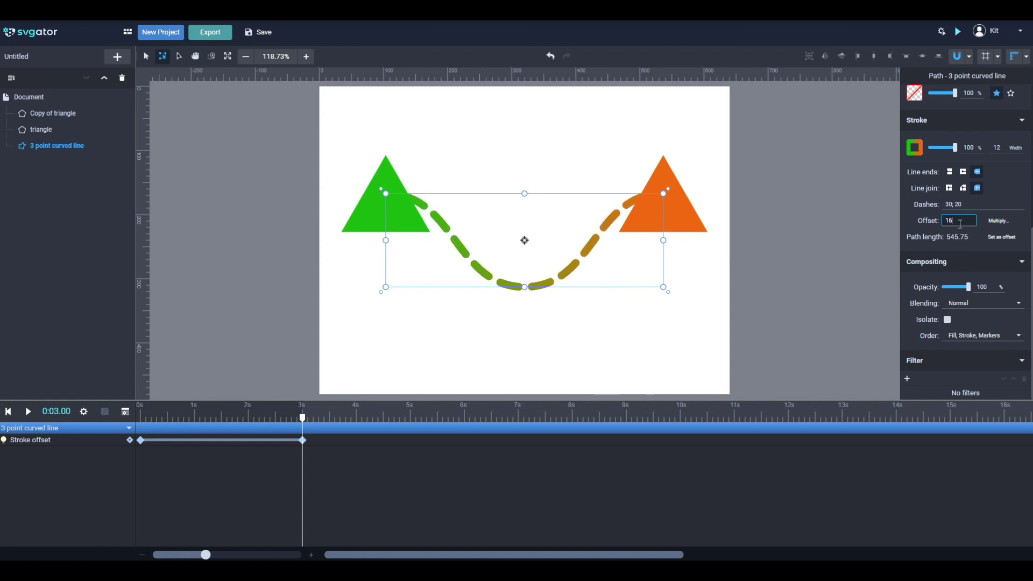
pyautogui.press('Up')
pyautogui.write('40')
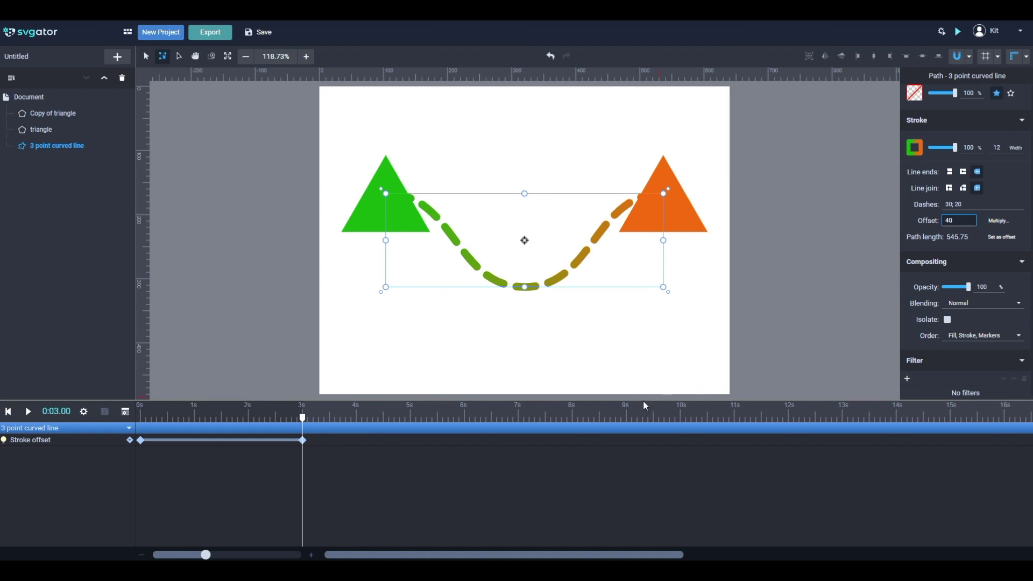
# Step: Rewind to the start and preview the dash animation
pyautogui.click(625, 368)
pyautogui.click(143, 420)
pyautogui.click(28, 412)
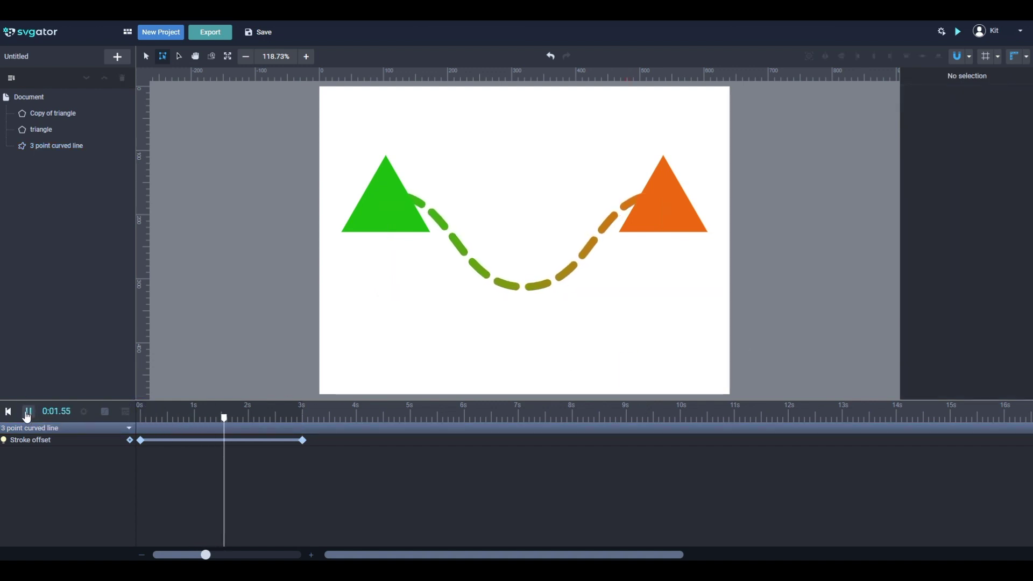
# Step: Change the line's stroke offset at 3 seconds to 160
pyautogui.click(28, 412)
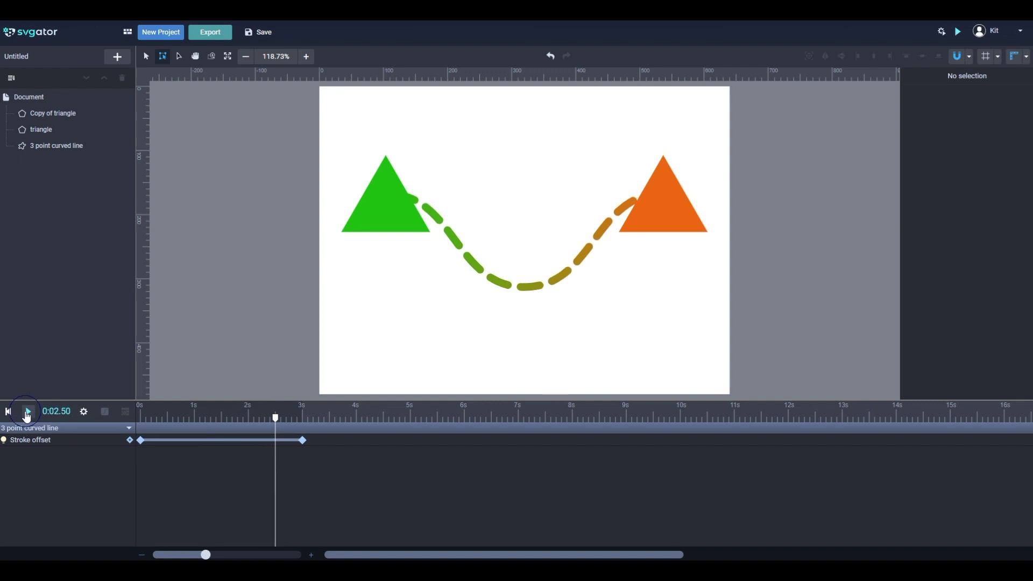
pyautogui.click(522, 286)
pyautogui.moveTo(277, 421); pyautogui.dragTo(307, 426)
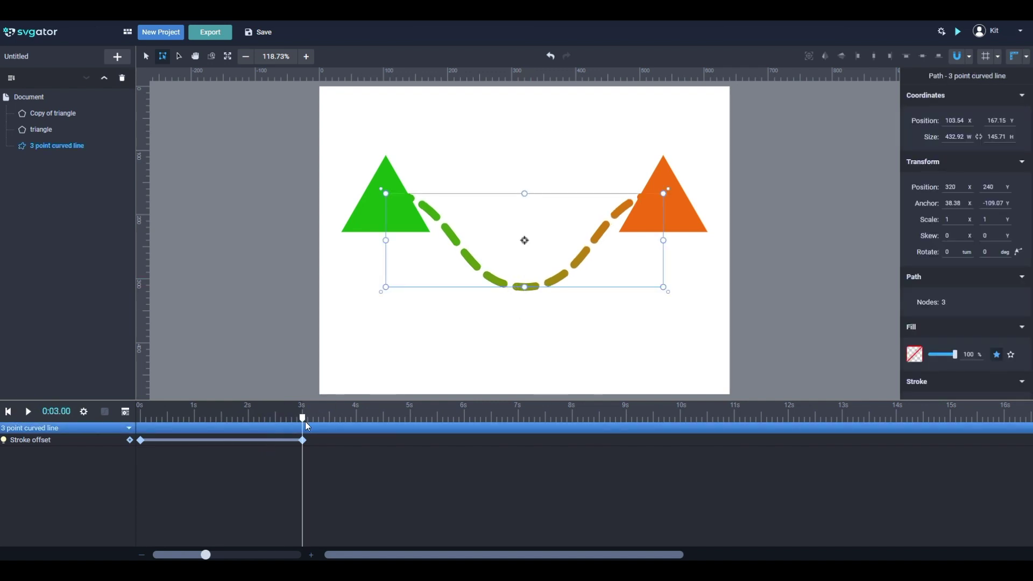
pyautogui.scroll(-3, 996, 260)
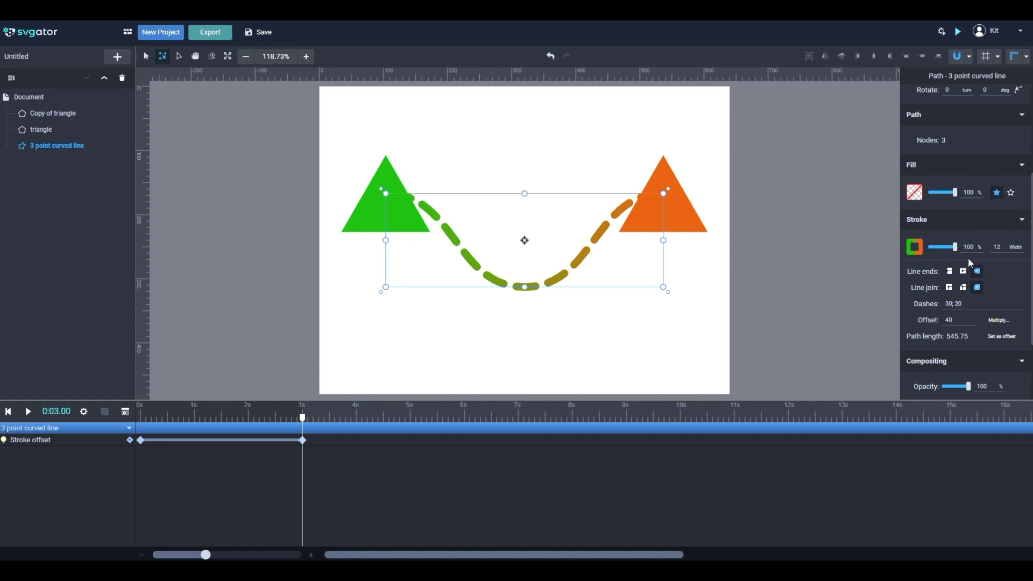
pyautogui.click(957, 318)
pyautogui.press('Return')
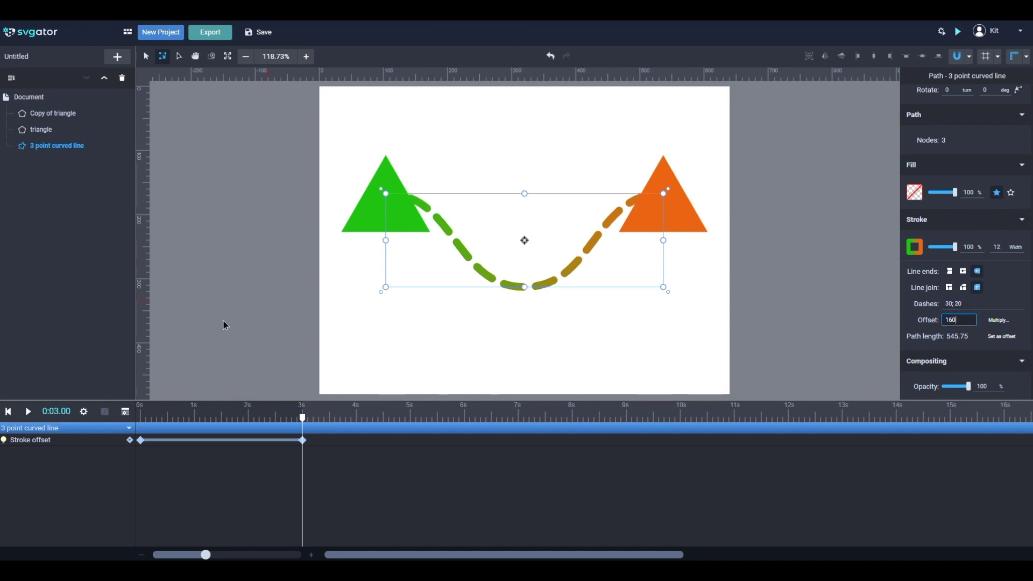
# Step: Play the animation from the start, stop it, and reselect the curved line
pyautogui.click(141, 419)
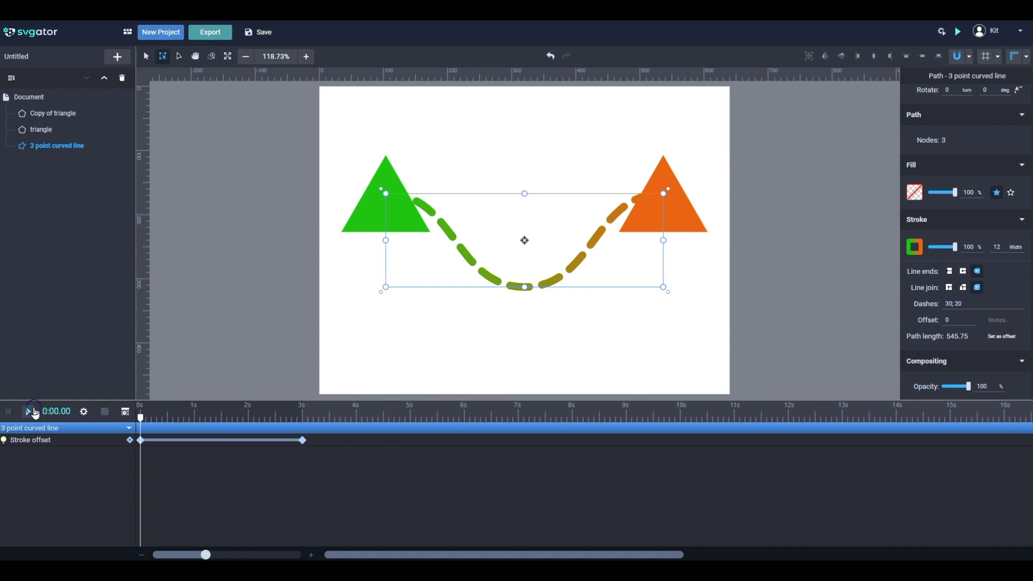
pyautogui.click(28, 412)
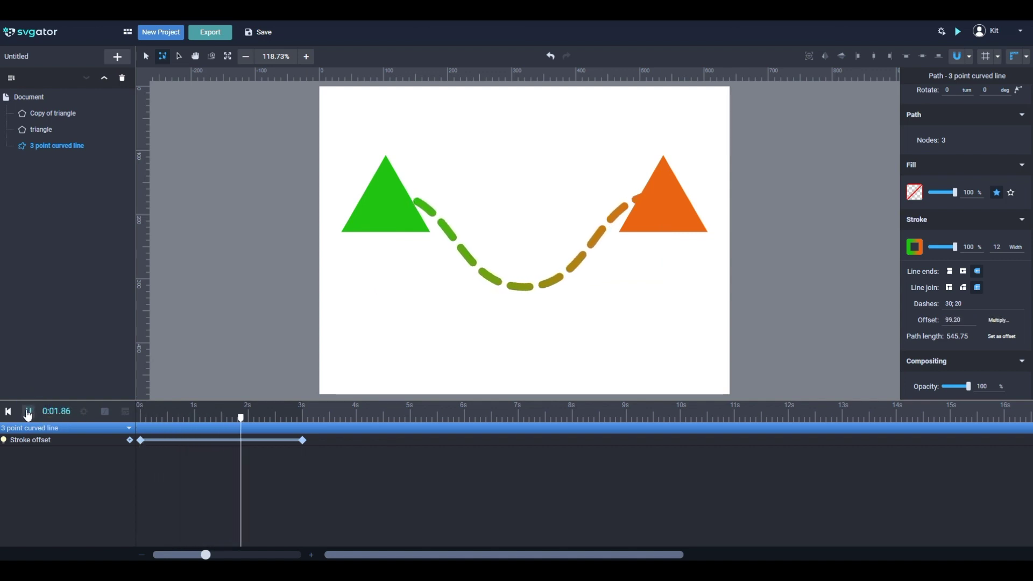
pyautogui.press('space')
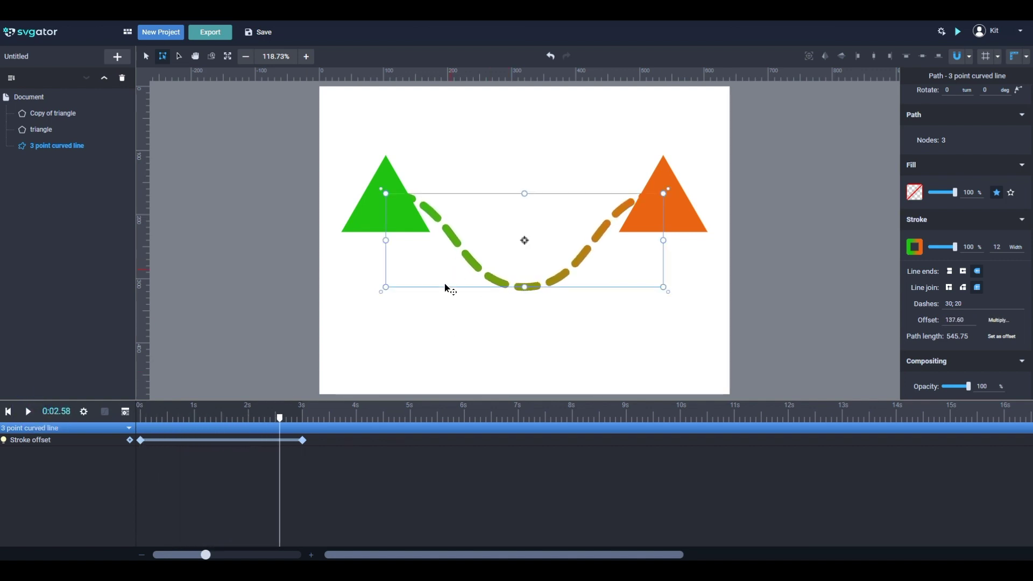
pyautogui.click(429, 326)
pyautogui.click(457, 241)
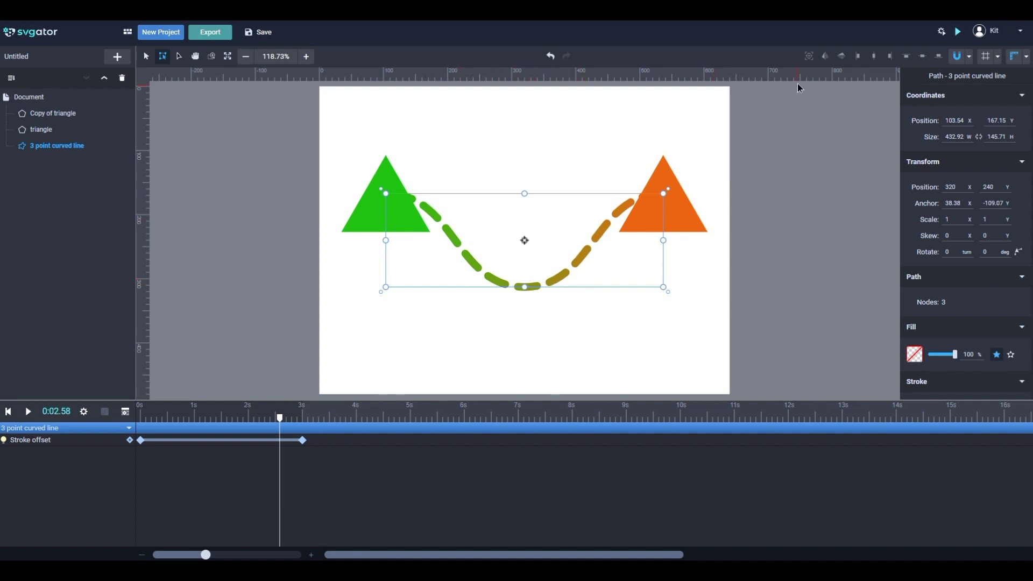
# Step: Flip the dashed wavy line horizontally and replay the animation from the start to check it
pyautogui.click(826, 60)
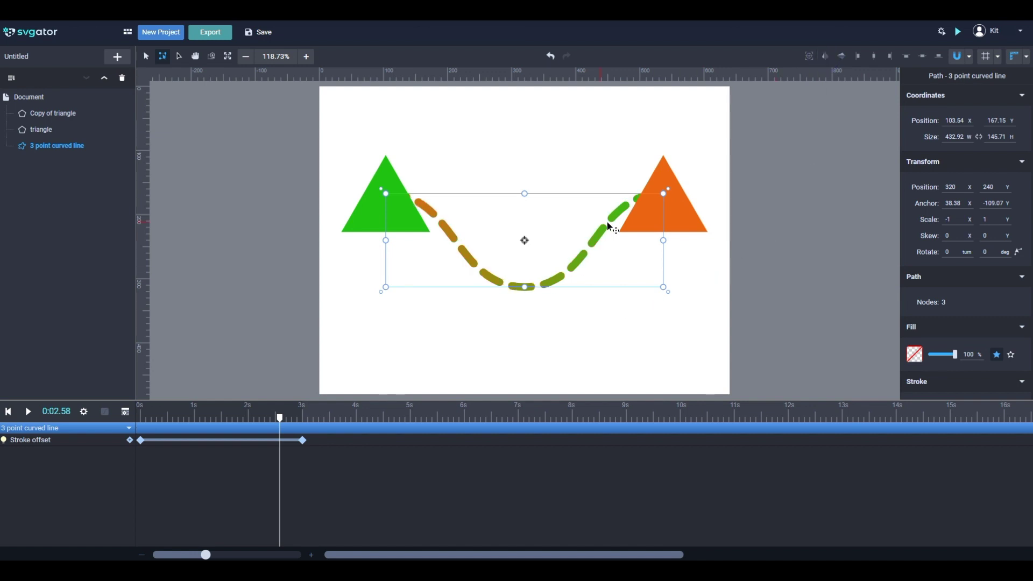
pyautogui.click(142, 417)
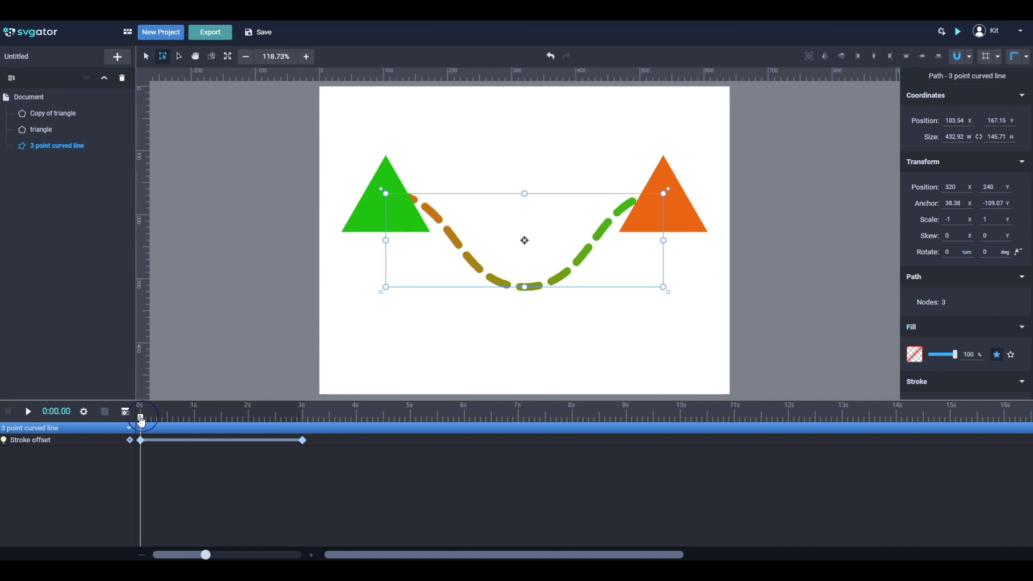
pyautogui.click(29, 412)
pyautogui.click(28, 412)
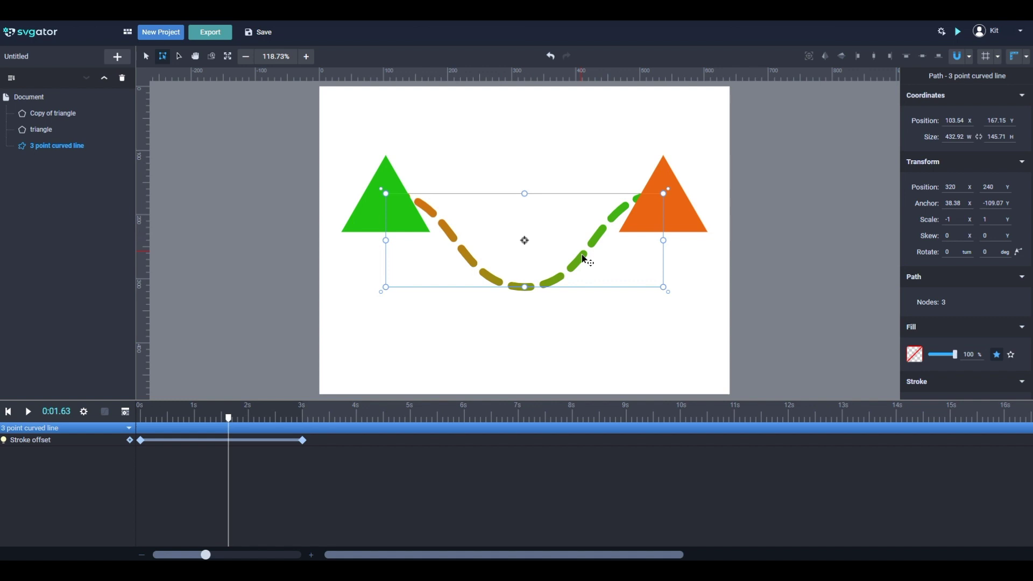
# Step: Swap the stroke gradient's colour order so green sits by the green triangle and orange by the orange one
pyautogui.scroll(-3, 928, 291)
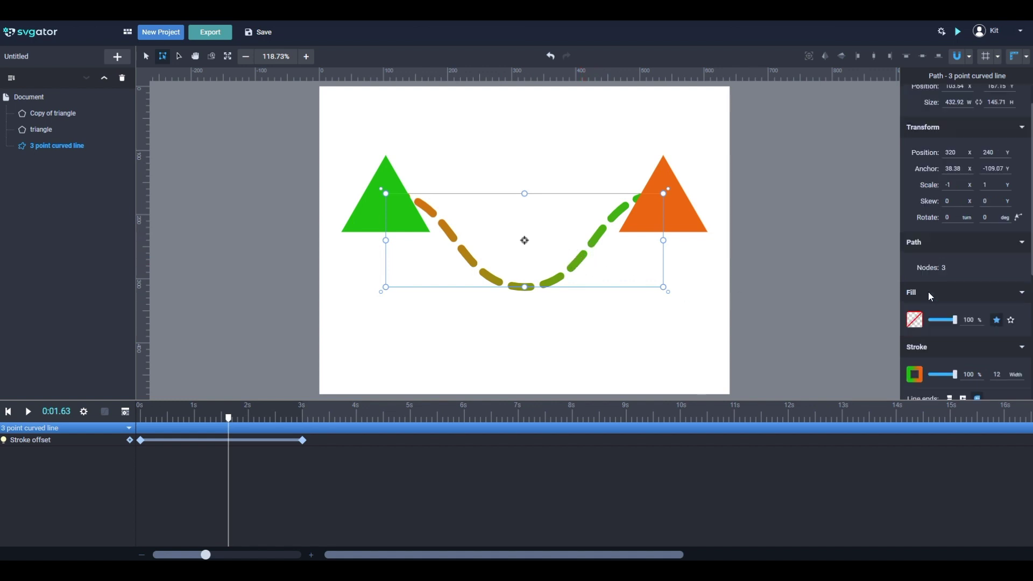
pyautogui.click(915, 247)
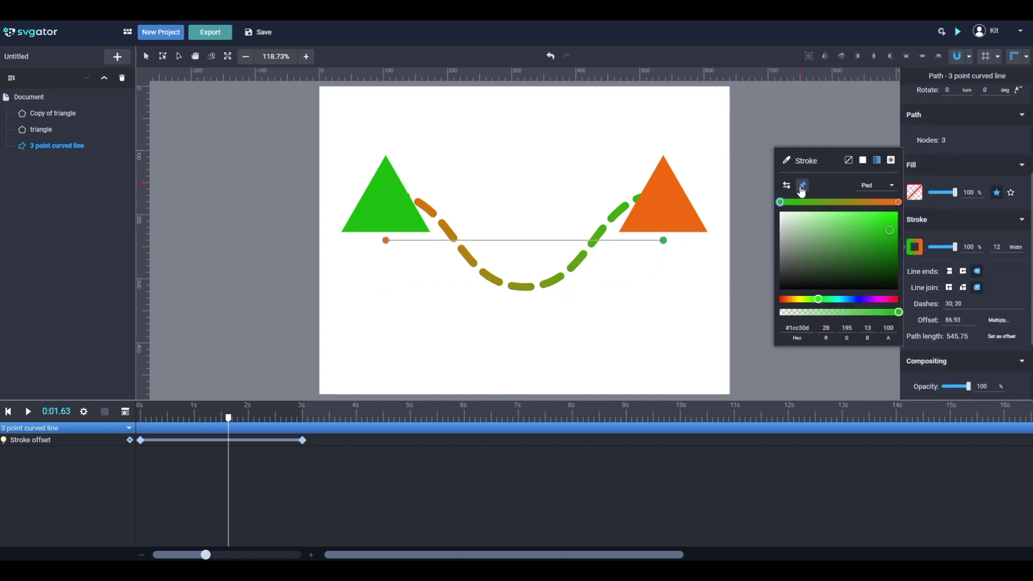
pyautogui.click(786, 185)
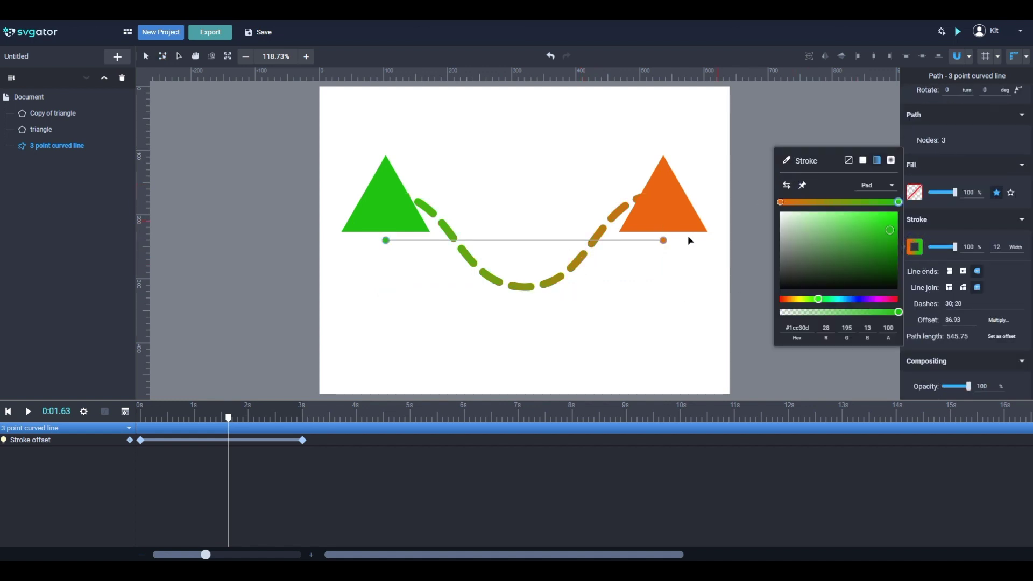
pyautogui.click(535, 331)
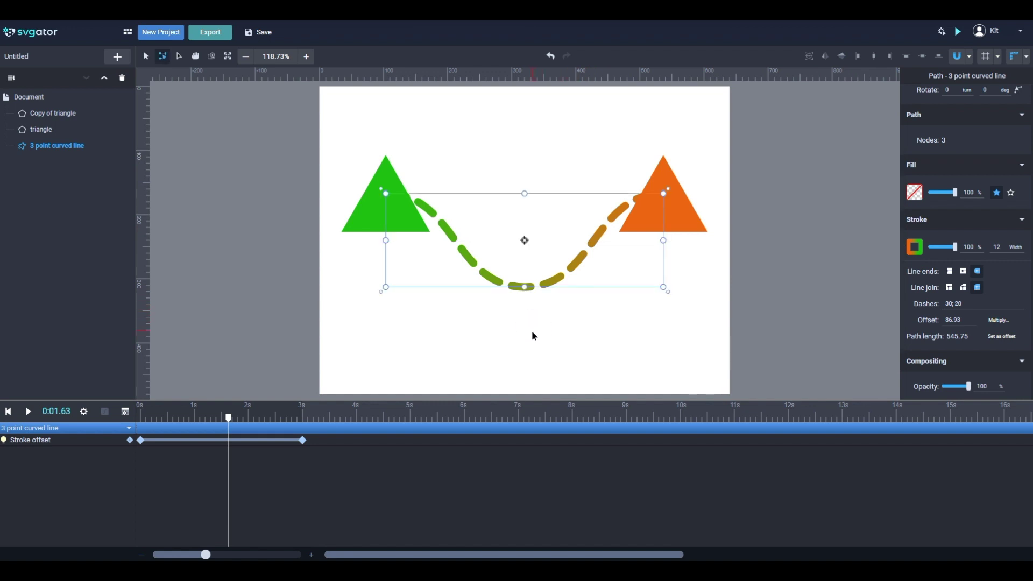
# Step: Check the loop settings, rewind to 0 seconds, and watch the dash animation in full-size preview
pyautogui.click(83, 412)
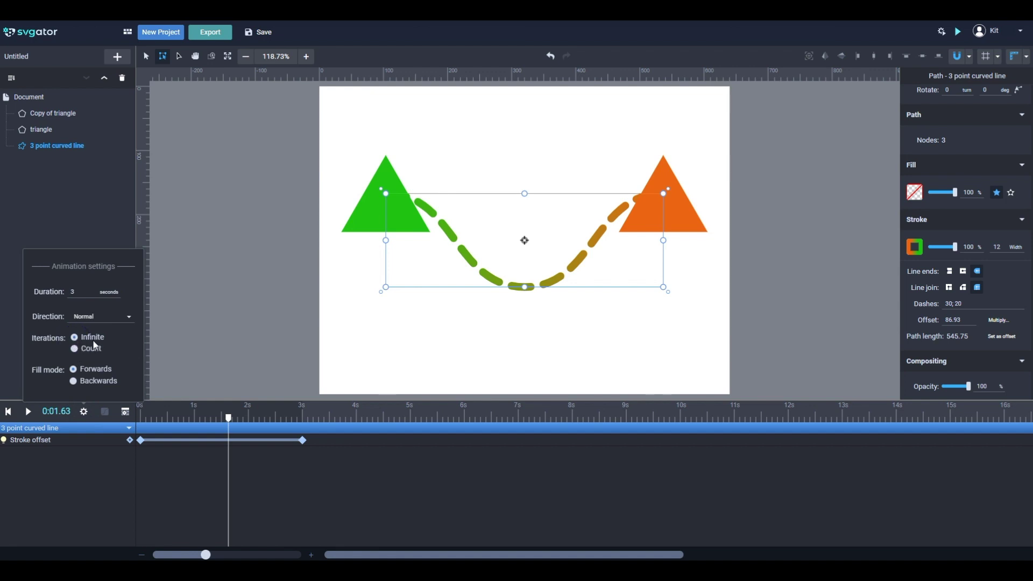
pyautogui.click(91, 466)
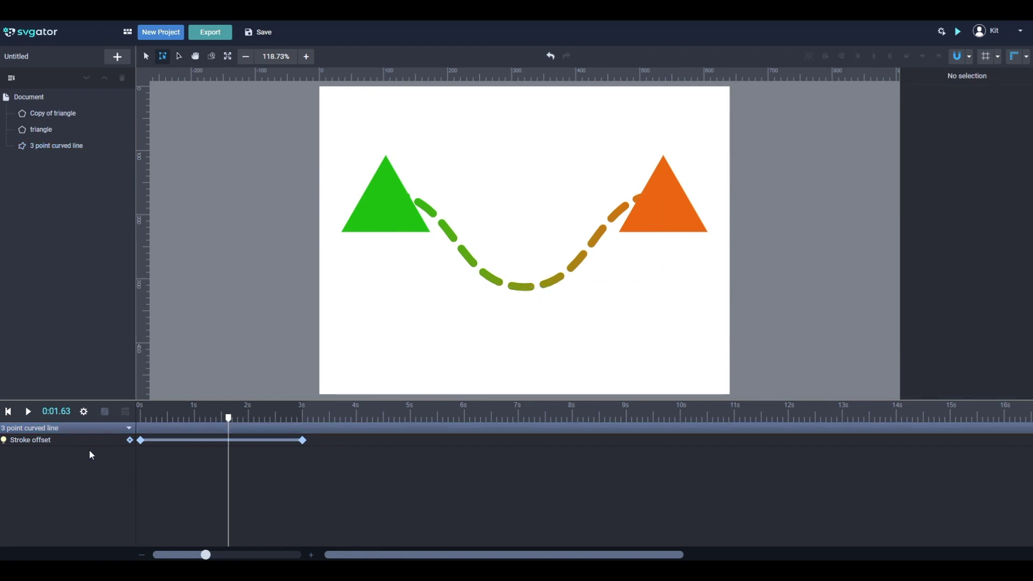
pyautogui.moveTo(227, 422); pyautogui.dragTo(140, 418)
pyautogui.click(958, 32)
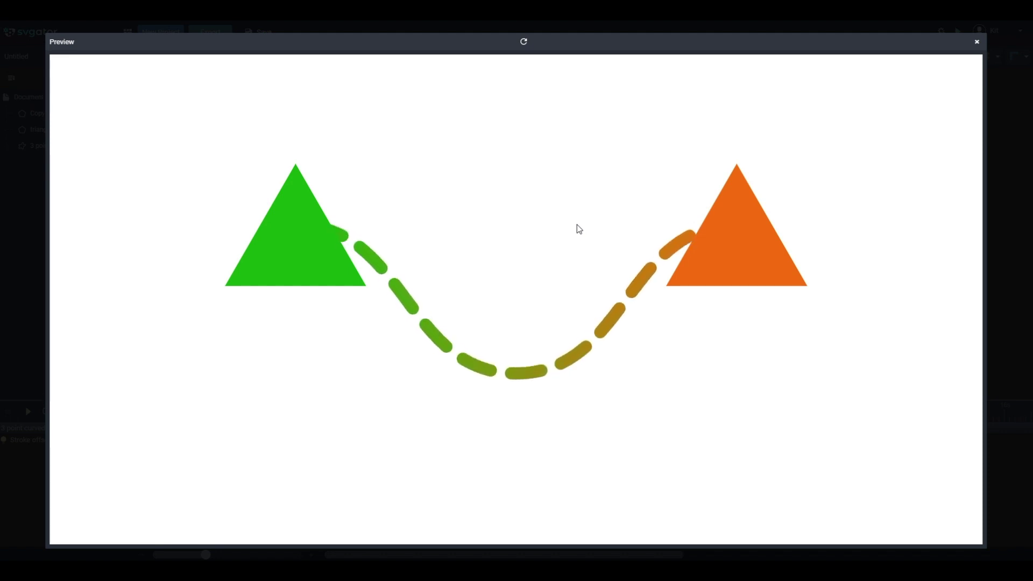
pyautogui.click(977, 41)
# Step: Inspect the Stroke offset keyframe at 3 seconds, then return the playhead to 0 seconds
pyautogui.moveTo(141, 423); pyautogui.dragTo(291, 425)
pyautogui.click(303, 441)
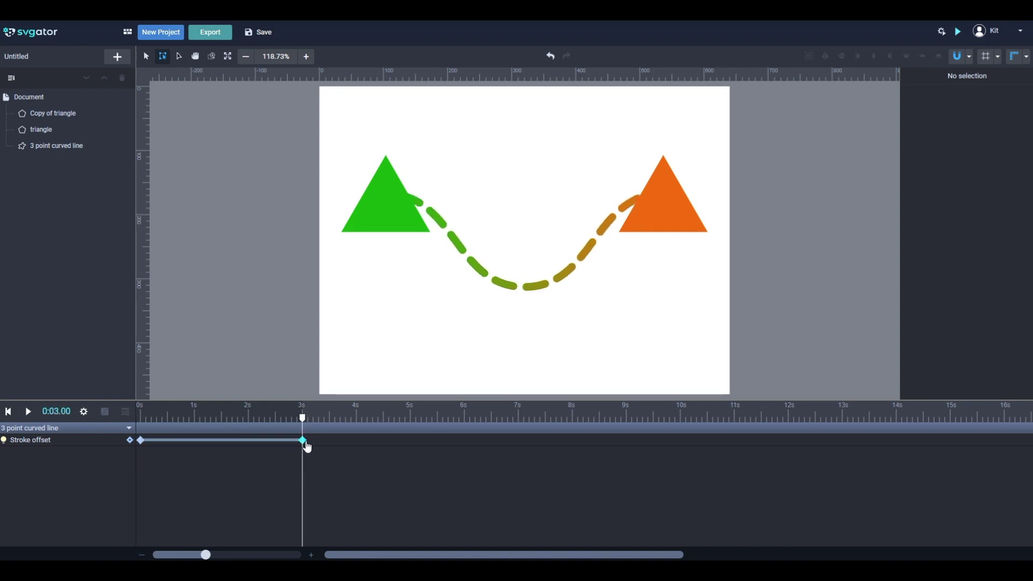
pyautogui.click(219, 441)
pyautogui.click(129, 440)
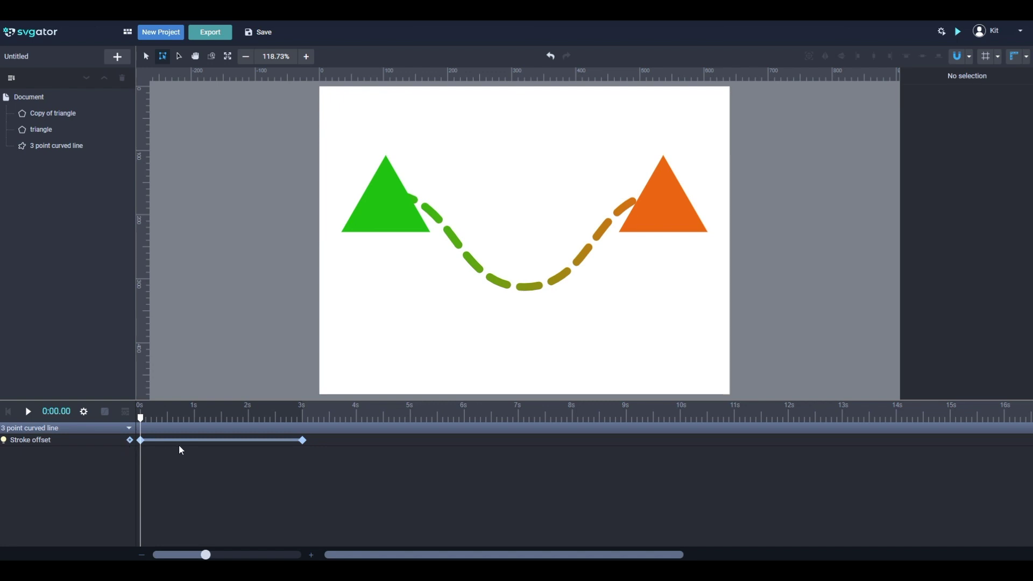
# Step: Add a vertical guide at the green triangle's right edge and move the playhead to 3 seconds
pyautogui.click(527, 286)
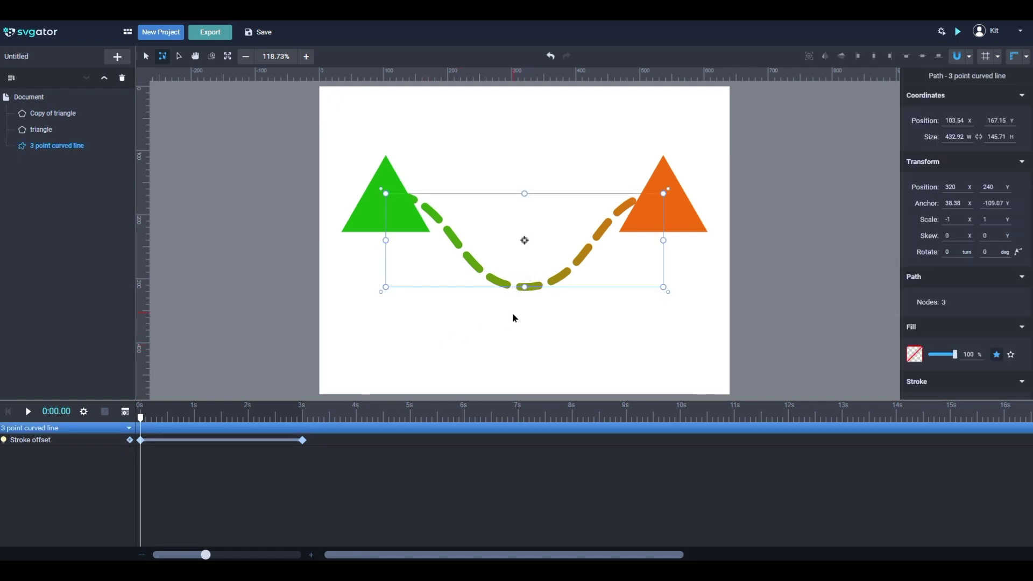
pyautogui.click(404, 309)
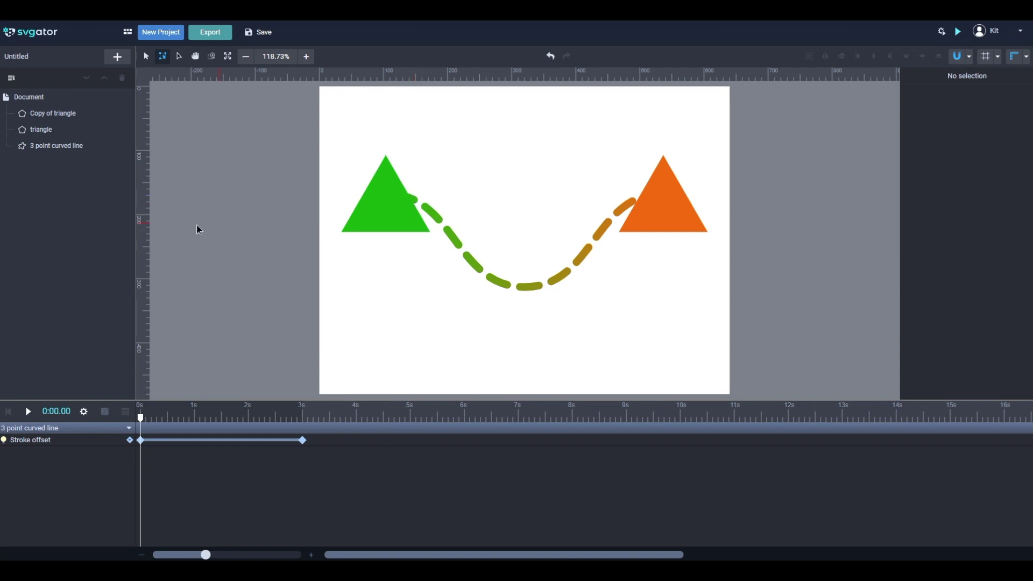
pyautogui.moveTo(141, 227); pyautogui.dragTo(418, 258)
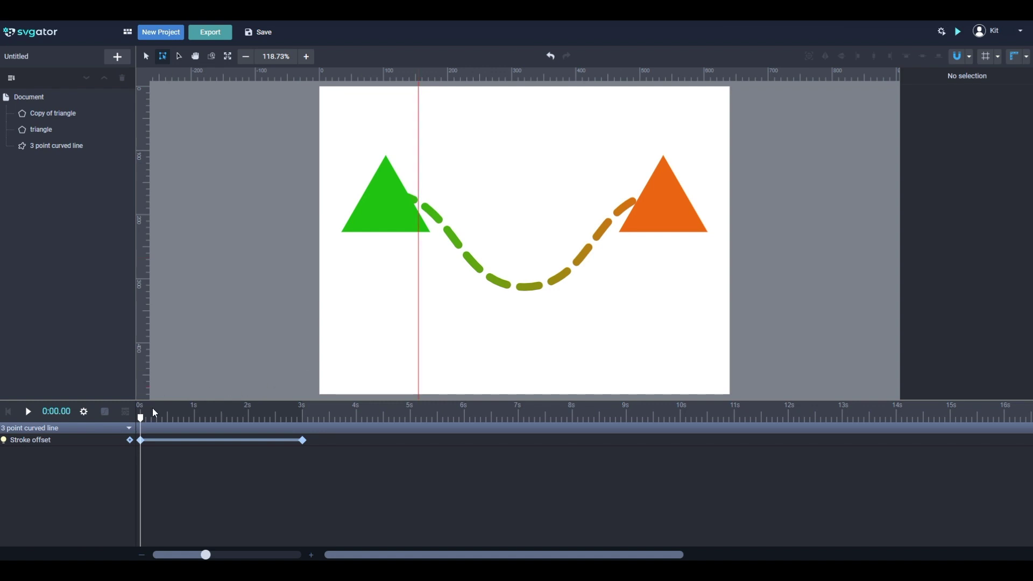
pyautogui.moveTo(142, 419); pyautogui.dragTo(310, 426)
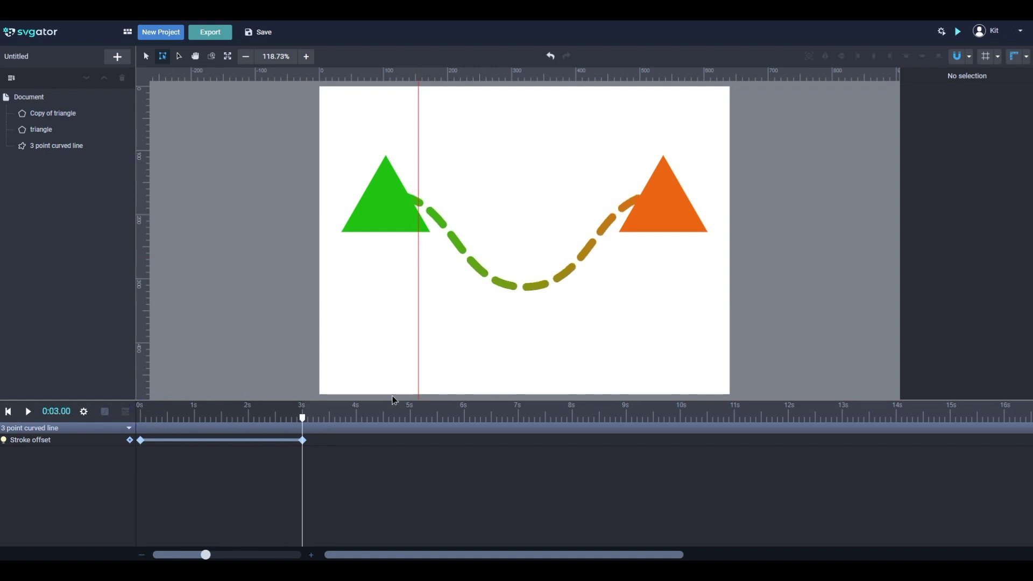
# Step: Drop the curve's 3-second stroke offset from 160 to 151 and view it in full-size preview
pyautogui.click(437, 219)
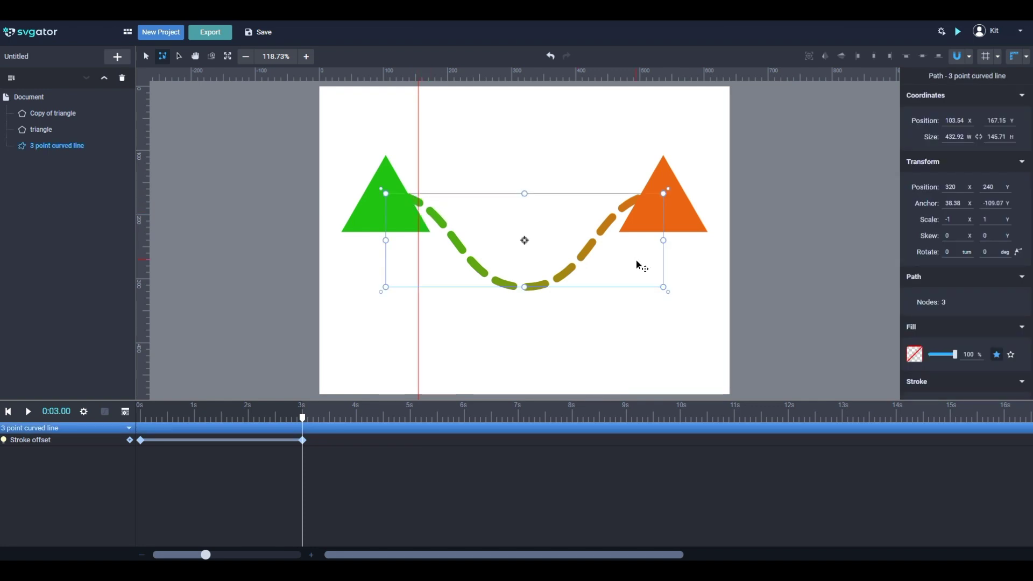
pyautogui.scroll(-3, 987, 286)
pyautogui.scroll(-2, 987, 286)
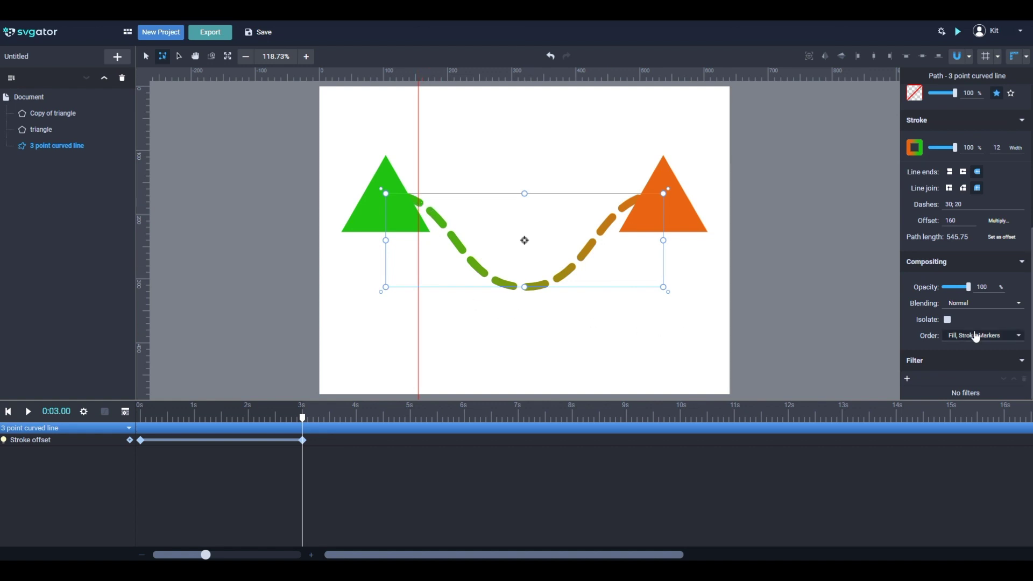
pyautogui.click(960, 223)
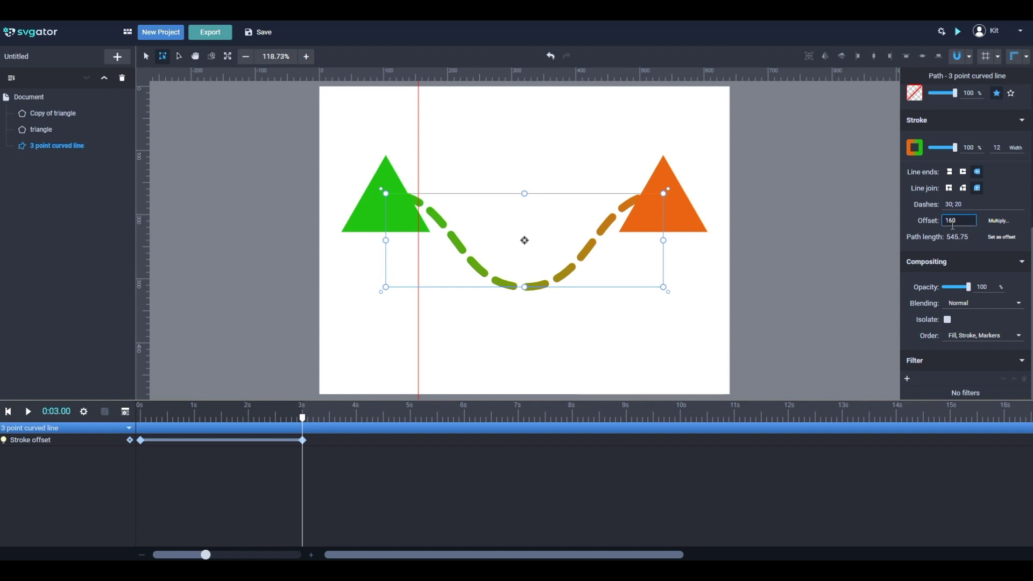
pyautogui.press('Down')
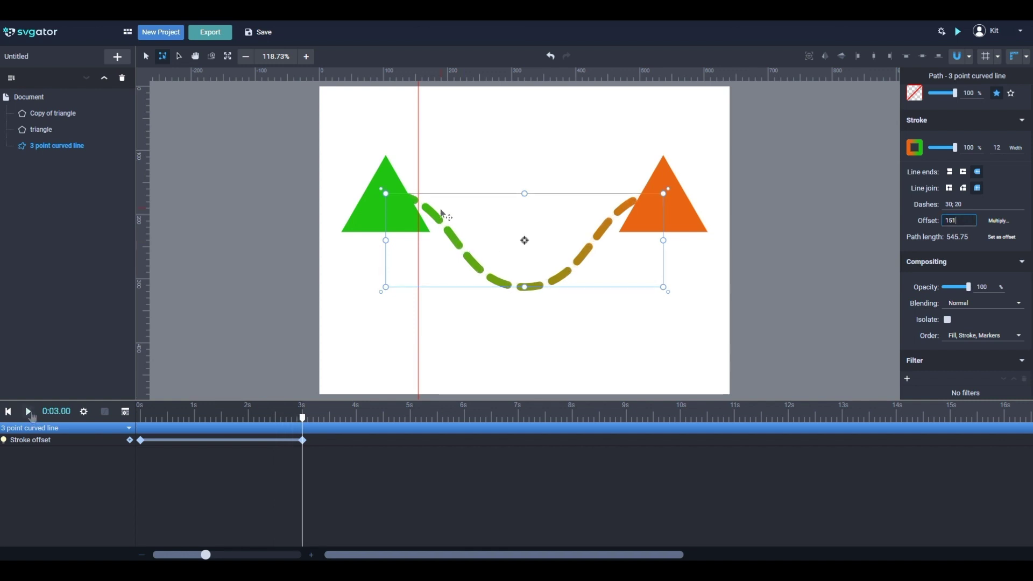
pyautogui.click(959, 32)
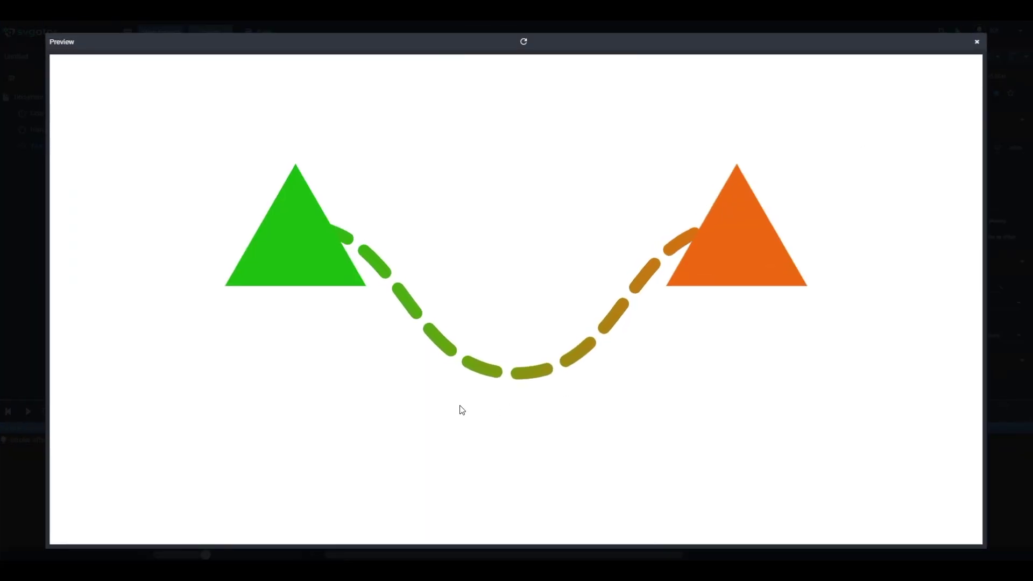